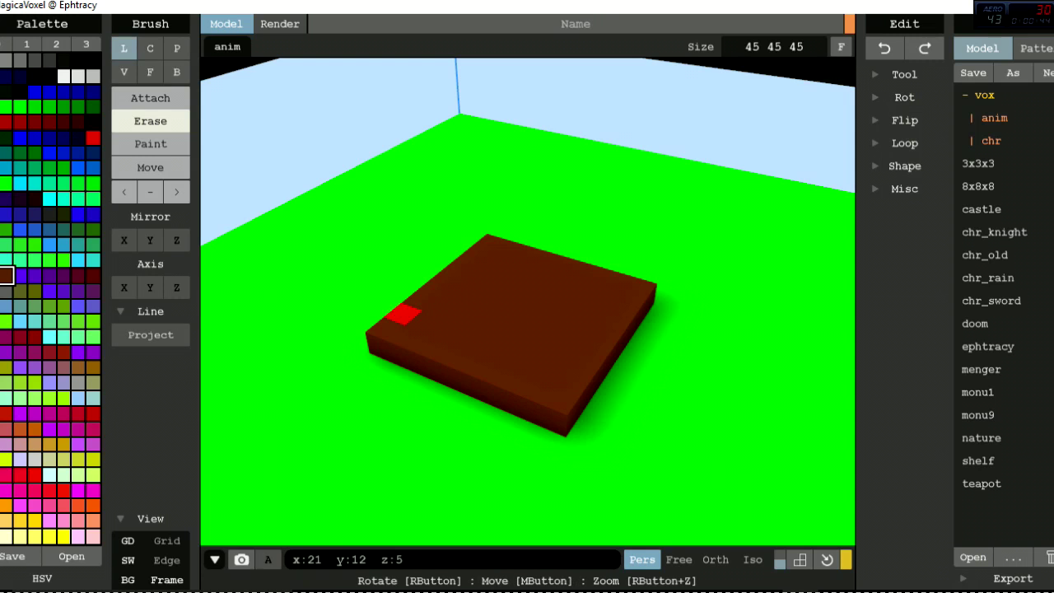
# Split the brown slab into two blocks of equal size, extruding the shorter half with the Face brush.
pyautogui.hotkey('ctrl', 'z')
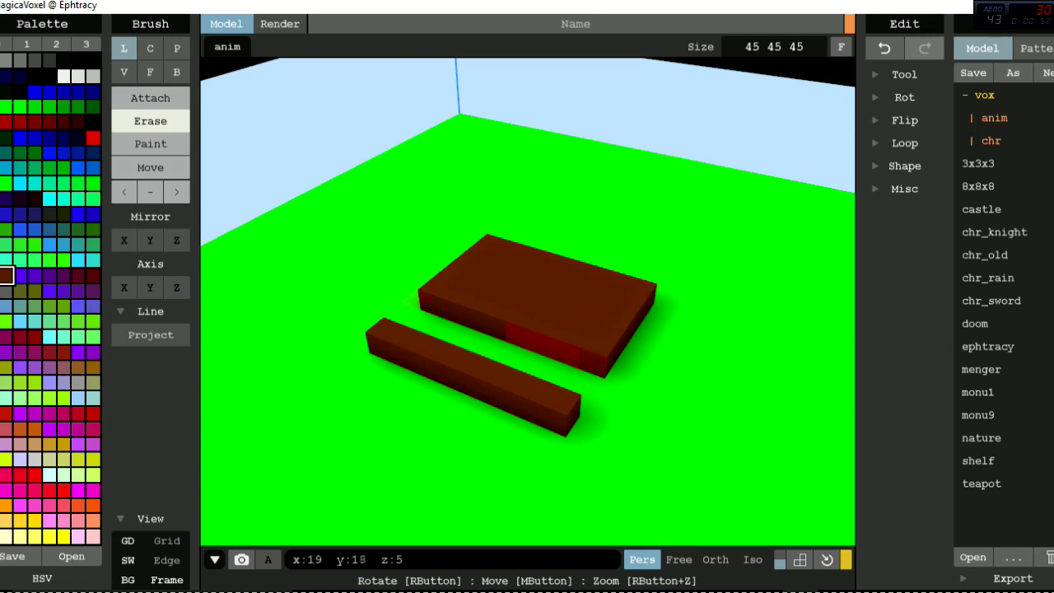
pyautogui.moveTo(396, 335); pyautogui.dragTo(502, 376, button='right')
pyautogui.click(150, 98)
pyautogui.moveTo(502, 371); pyautogui.dragTo(447, 431)
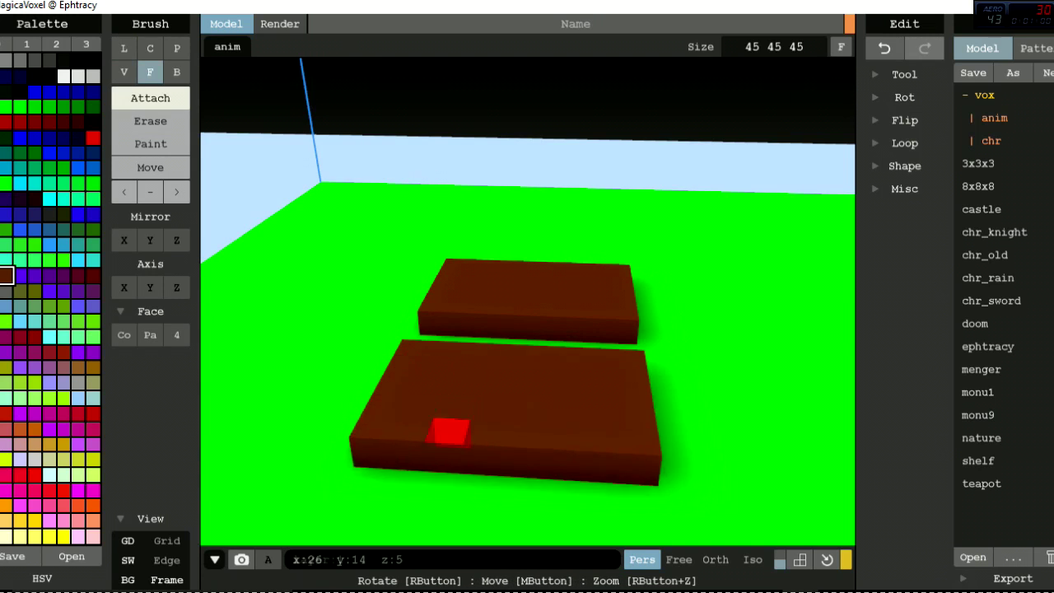
pyautogui.moveTo(447, 431)
pyautogui.mouseDown(button='right')
pyautogui.moveTo(574, 314)
pyautogui.moveTo(659, 296)
pyautogui.mouseUp(button='right')
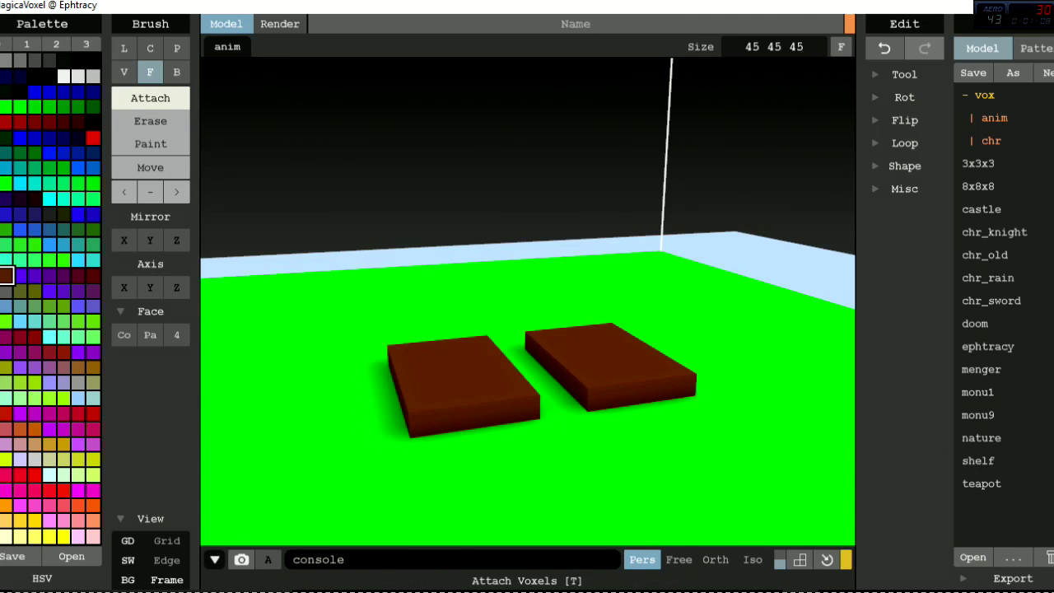
# Erase the corner voxels of both brown blocks to round them into shoe soles.
pyautogui.press('r')
pyautogui.press('1')
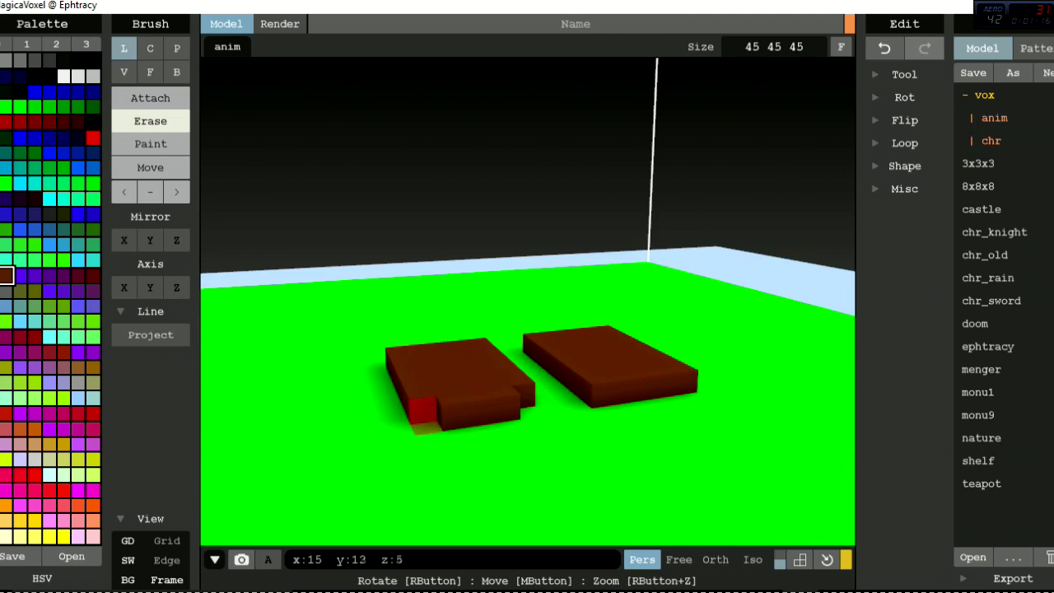
pyautogui.moveTo(422, 410); pyautogui.dragTo(461, 411, button='right')
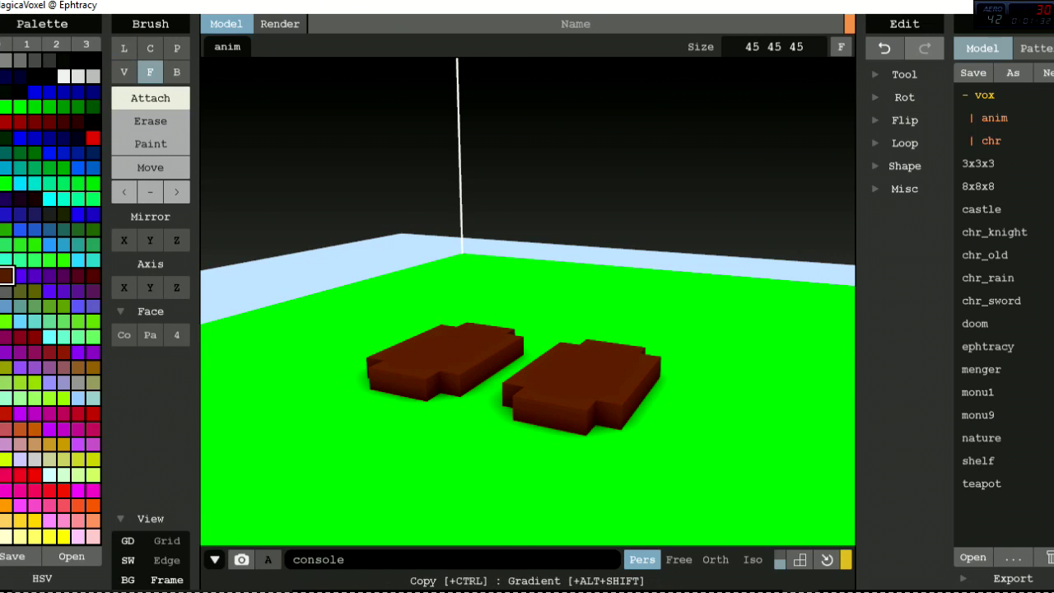
# Raise both soles into maroon boots, step back their upper layers, and add a light blue layer on each.
pyautogui.moveTo(549, 390); pyautogui.dragTo(561, 371, button='right')
pyautogui.moveTo(444, 342); pyautogui.dragTo(480, 349, button='right')
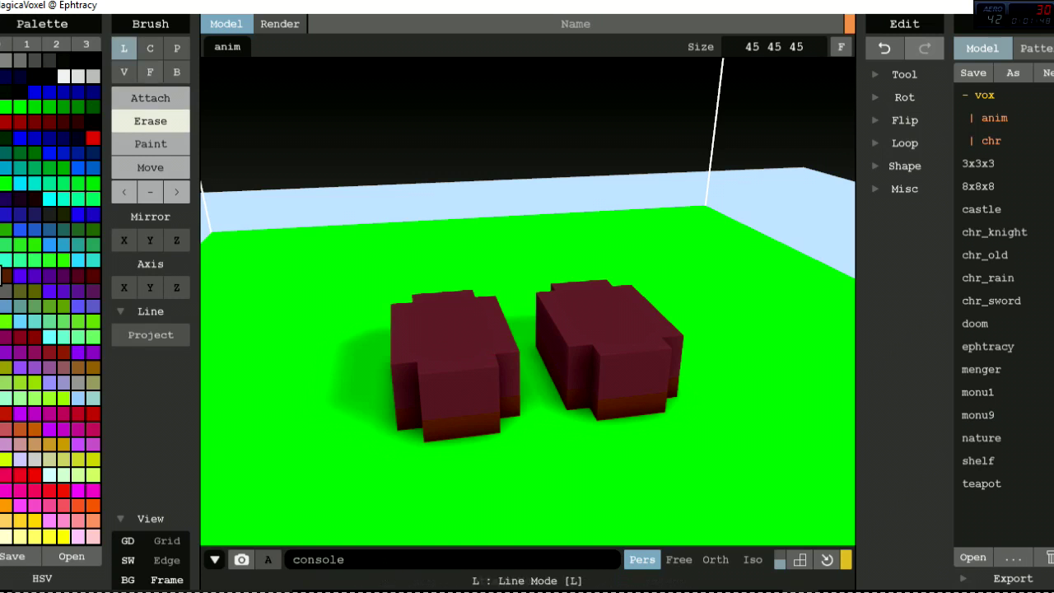
pyautogui.moveTo(404, 375); pyautogui.dragTo(124, 239, button='right')
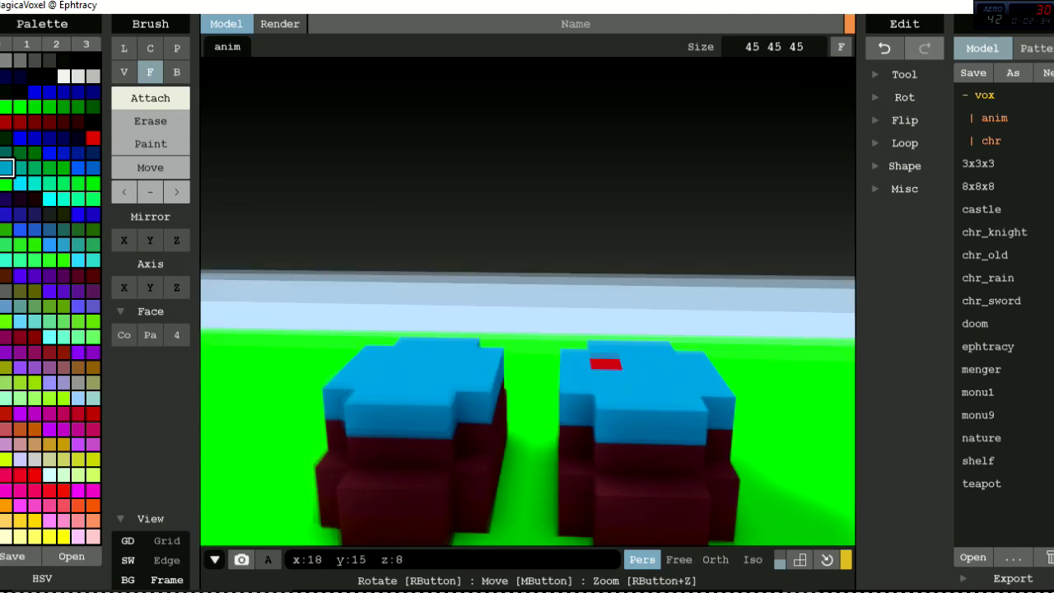
# Bridge the gap between the two light blue leg tops and erase the outer corners to form the torso base.
pyautogui.moveTo(527, 330); pyautogui.dragTo(304, 329, button='right')
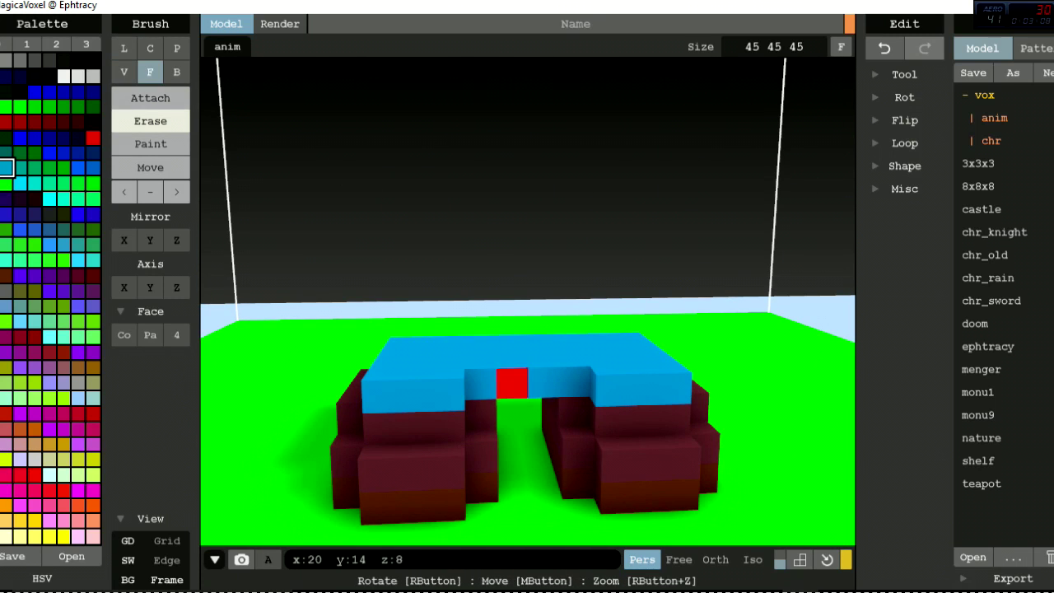
pyautogui.click(124, 48)
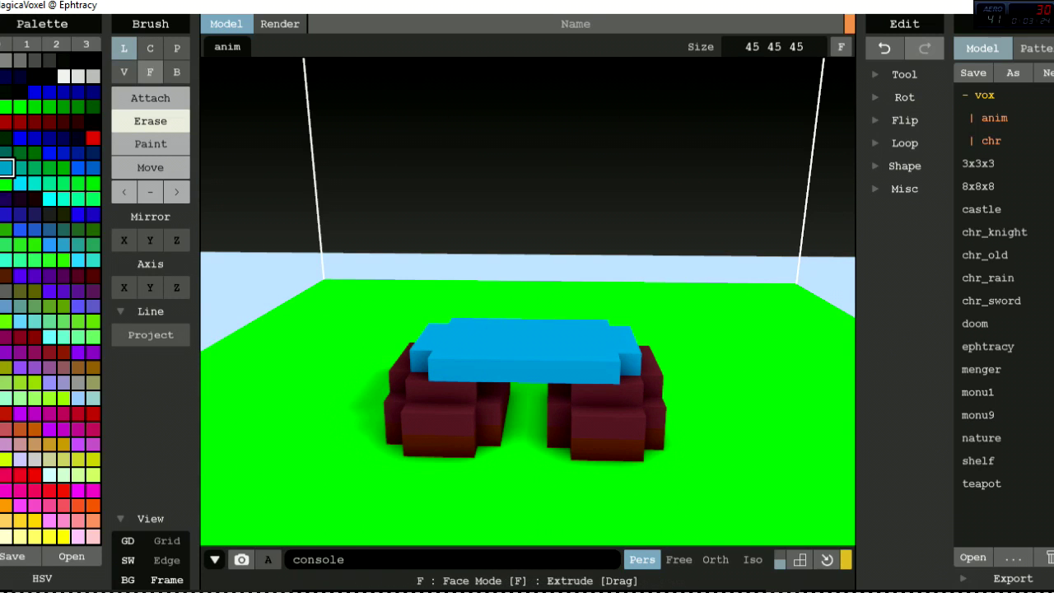
pyautogui.moveTo(527, 346)
pyautogui.mouseDown(button='right')
pyautogui.moveTo(527, 313)
pyautogui.moveTo(531, 338)
pyautogui.mouseUp(button='right')
# Extrude the torso base upward in light blue and add a bright blue layer on top.
pyautogui.click(78, 167)
pyautogui.click(482, 354)
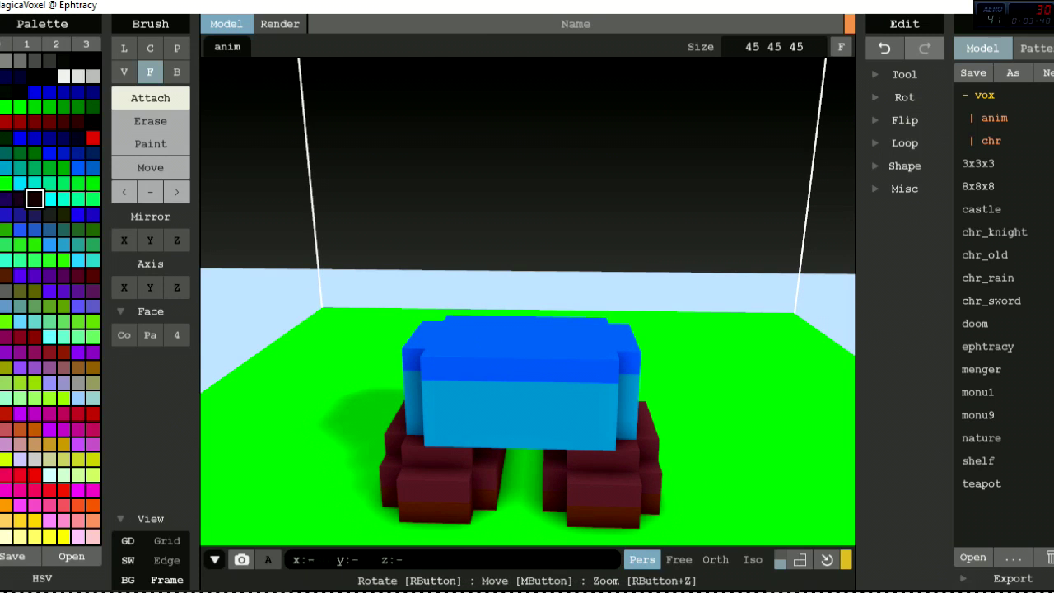
pyautogui.click(7, 275)
pyautogui.click(518, 329)
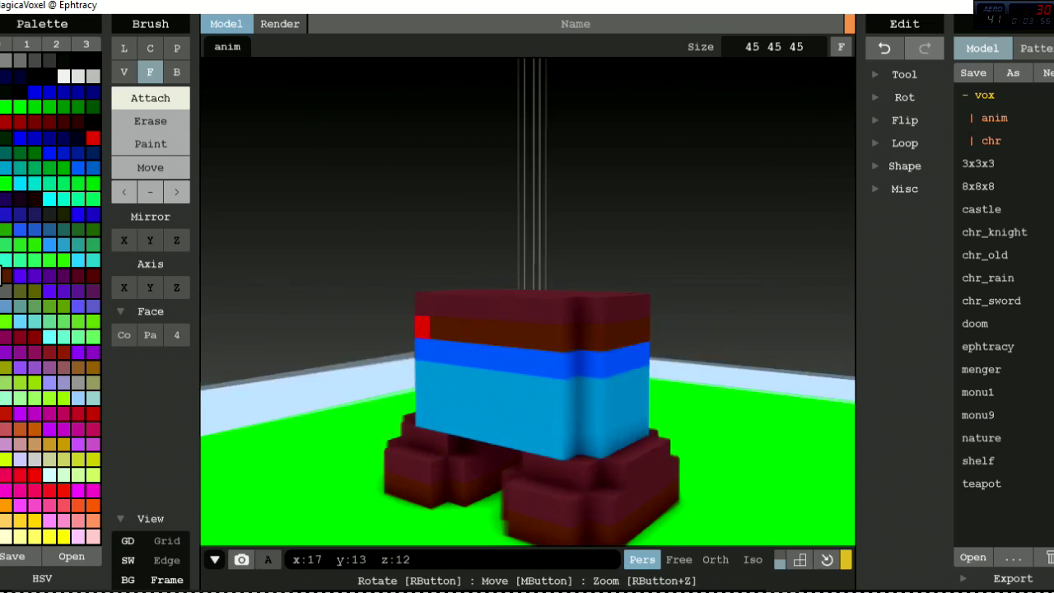
pyautogui.hotkey('ctrl', 'z')
# Extrude a black layer above the bright blue band and a brown layer on top of it.
pyautogui.click(92, 122)
pyautogui.click(519, 326)
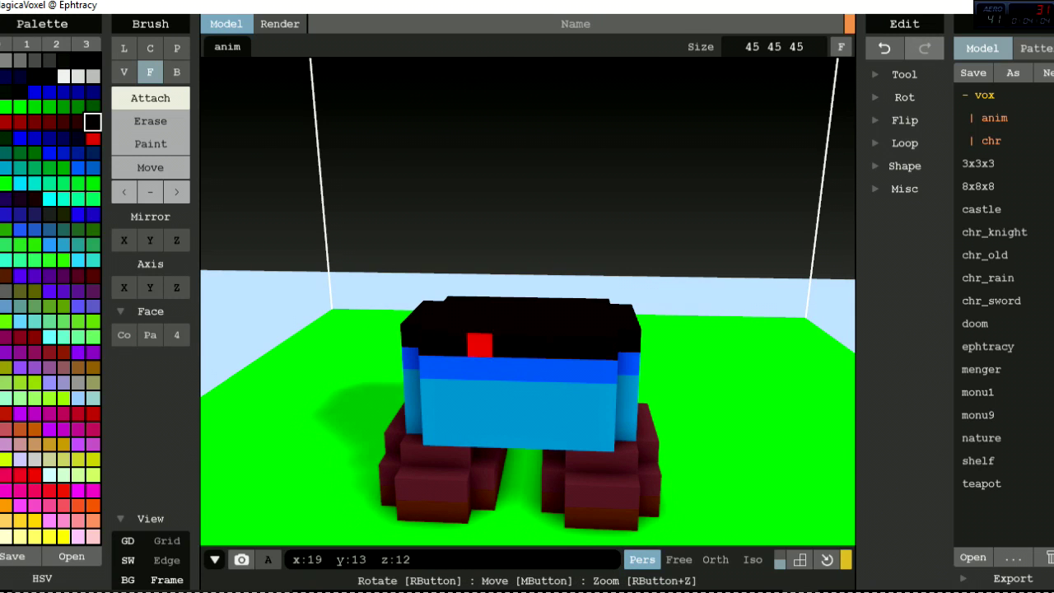
pyautogui.click(519, 326)
pyautogui.moveTo(527, 330); pyautogui.dragTo(379, 356, button='right')
# Expand the Tool, Rot, Flip and Loop groups of the edit options.
pyautogui.click(904, 74)
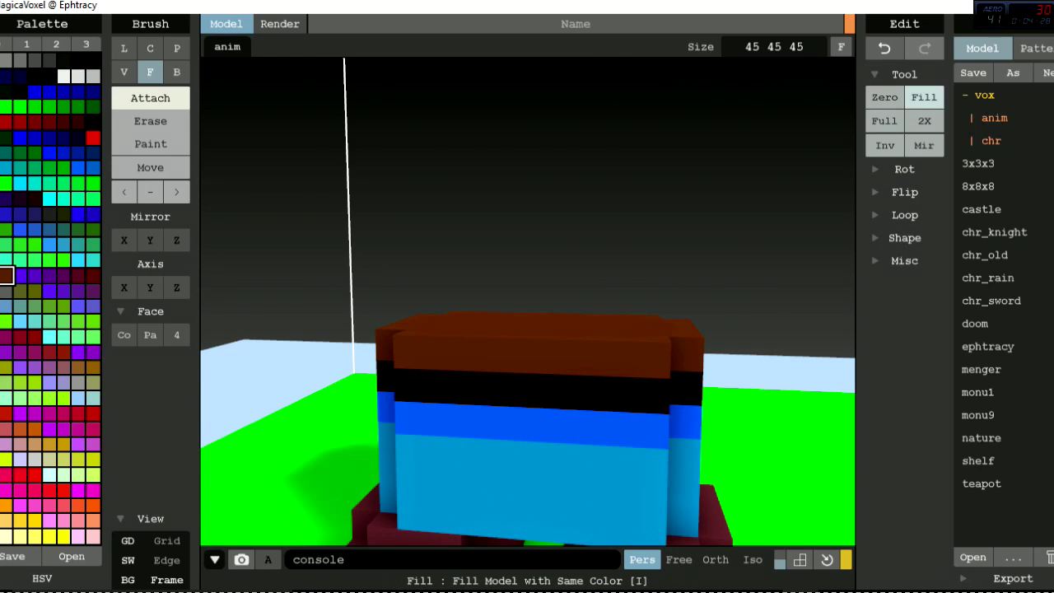
pyautogui.click(904, 169)
pyautogui.click(904, 215)
pyautogui.click(904, 262)
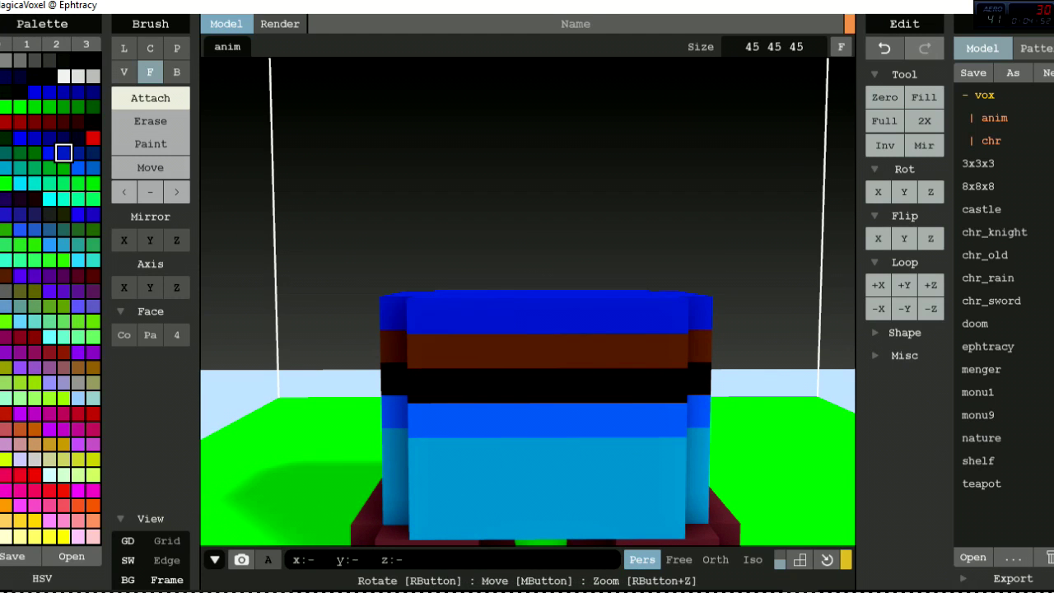
# Replace the dark blue top layer with a bright blue layer above the brown band.
pyautogui.hotkey('ctrl', 'z')
pyautogui.moveTo(489, 348); pyautogui.dragTo(495, 412, button='right')
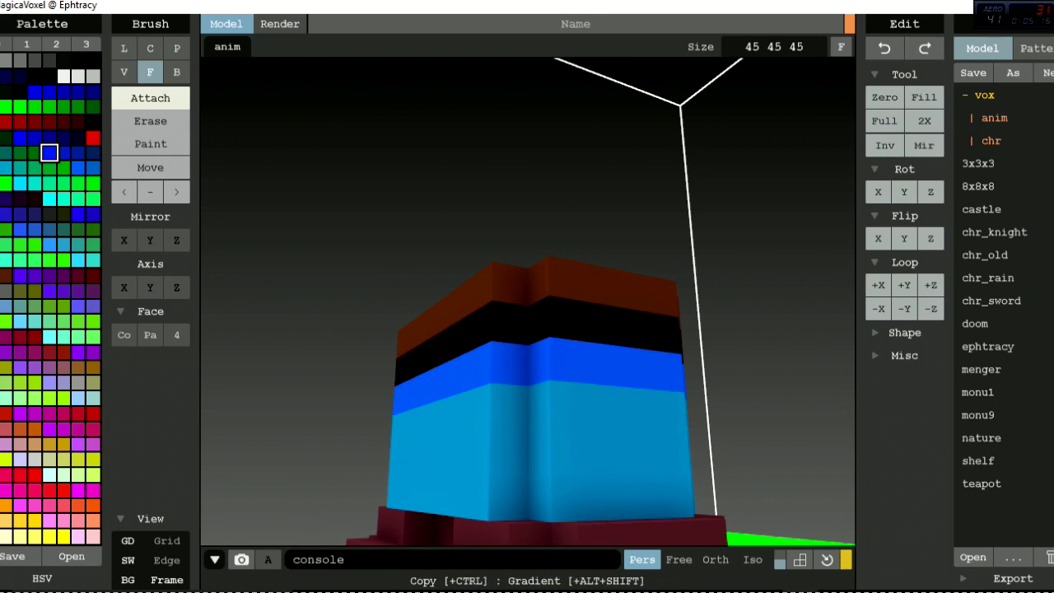
pyautogui.moveTo(461, 354)
pyautogui.mouseDown(button='right')
pyautogui.moveTo(403, 358)
pyautogui.moveTo(436, 354)
pyautogui.moveTo(440, 387)
pyautogui.moveTo(445, 366)
pyautogui.moveTo(448, 375)
pyautogui.moveTo(411, 396)
pyautogui.mouseUp(button='right')
pyautogui.click(35, 183)
pyautogui.hotkey('ctrl', 'z')
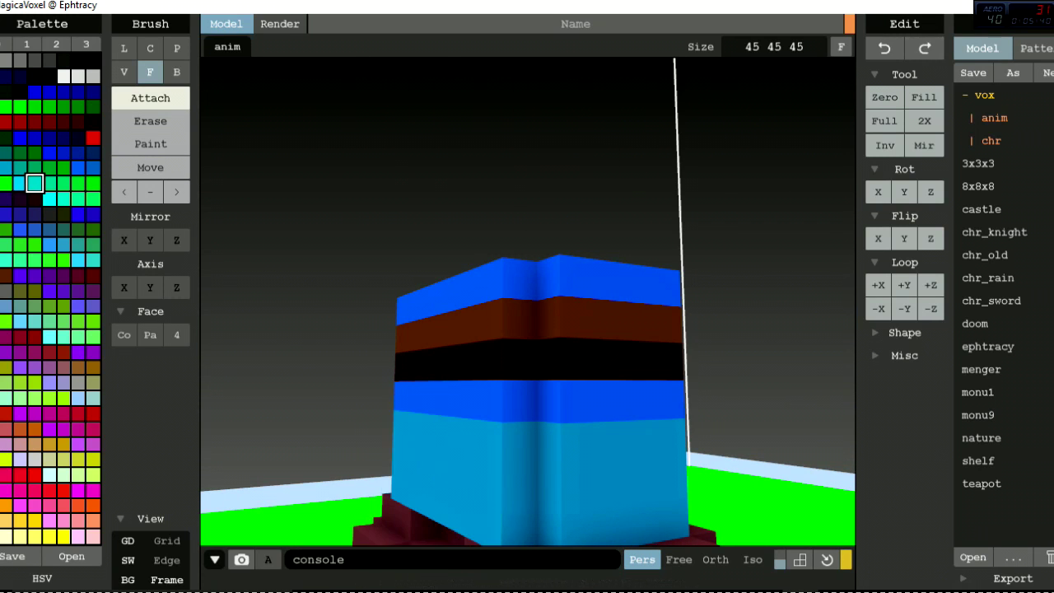
# Build a light blue chest with a recessed white-and-grey checkered collar and a peach head block above it.
pyautogui.moveTo(486, 354); pyautogui.dragTo(531, 424, button='right')
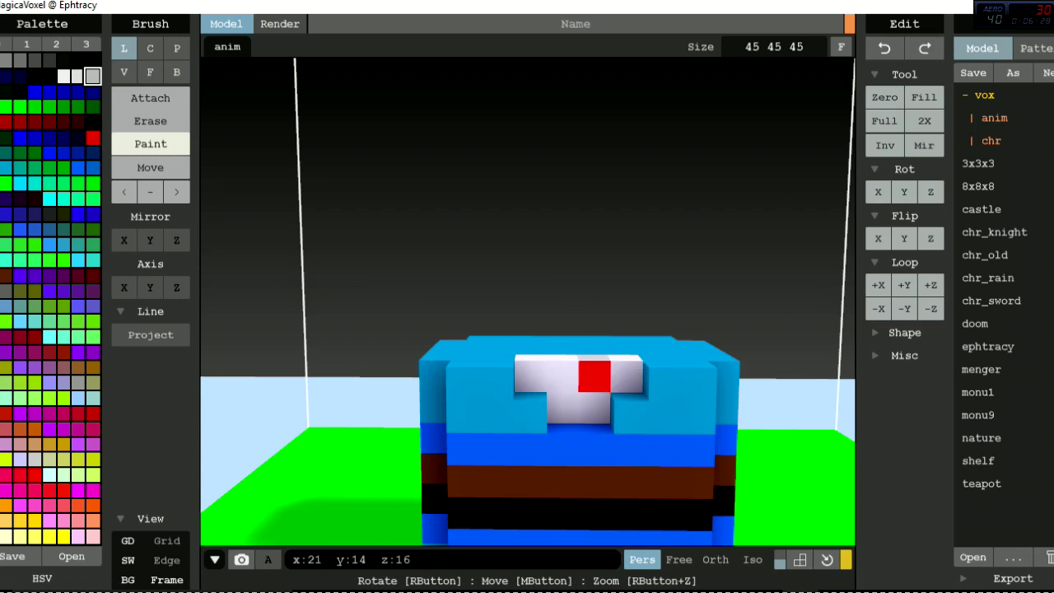
pyautogui.moveTo(663, 449); pyautogui.dragTo(554, 365, button='right')
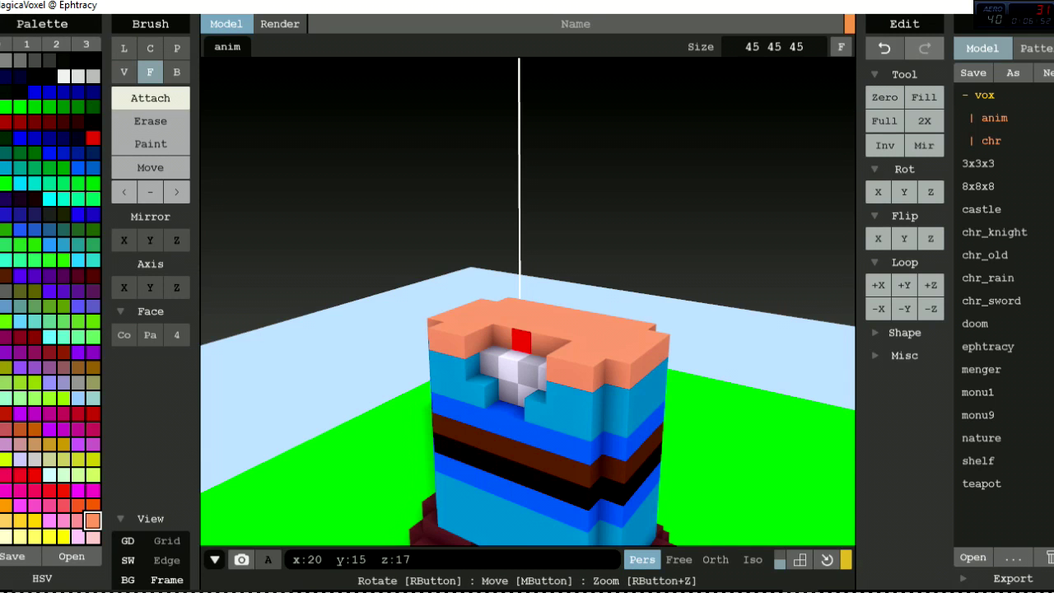
pyautogui.moveTo(555, 365); pyautogui.dragTo(527, 358, button='right')
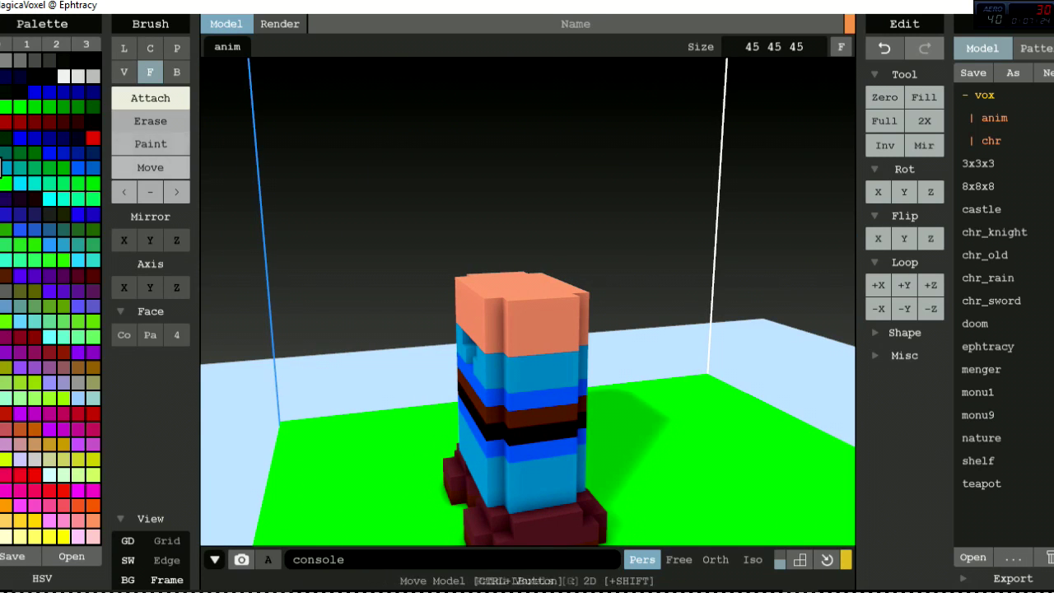
# Attach light blue arm cubes to both sides of the torso with the Vox brush at size 3.
pyautogui.moveTo(535, 371); pyautogui.dragTo(428, 363, button='right')
pyautogui.scroll(3, 429, 362)
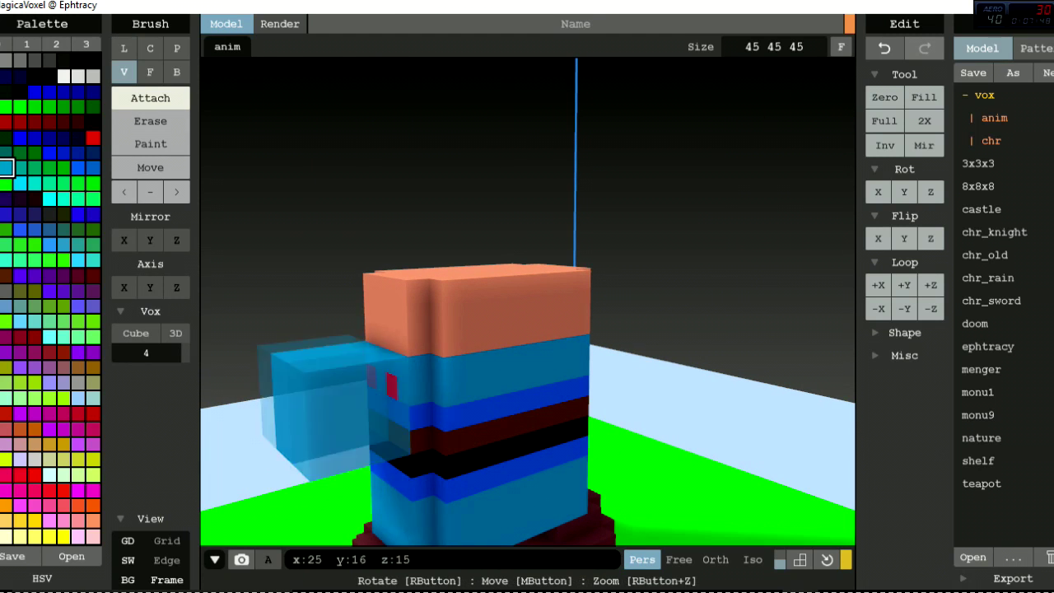
pyautogui.press('-')
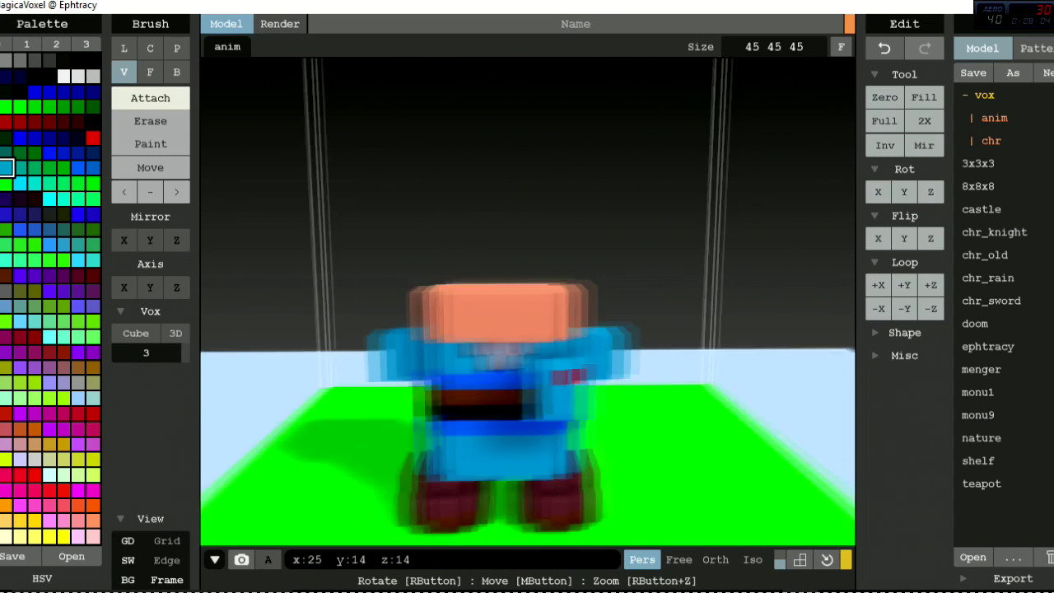
# Shape one arm into a stepped form by erasing and adding individual light blue voxels with the Line brush.
pyautogui.press('l')
pyautogui.press('e')
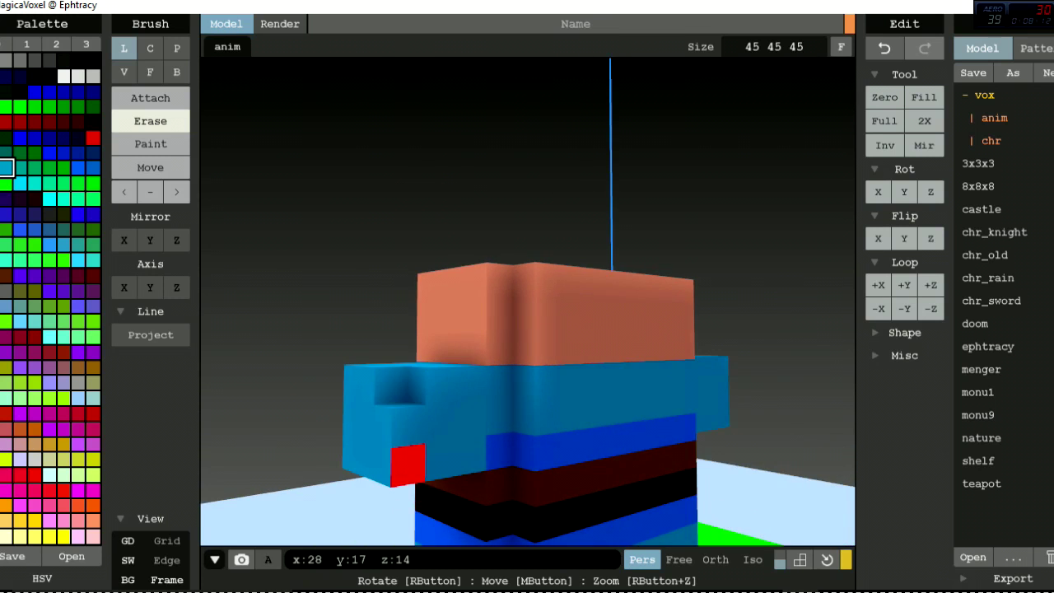
pyautogui.hotkey('ctrl', 'z')
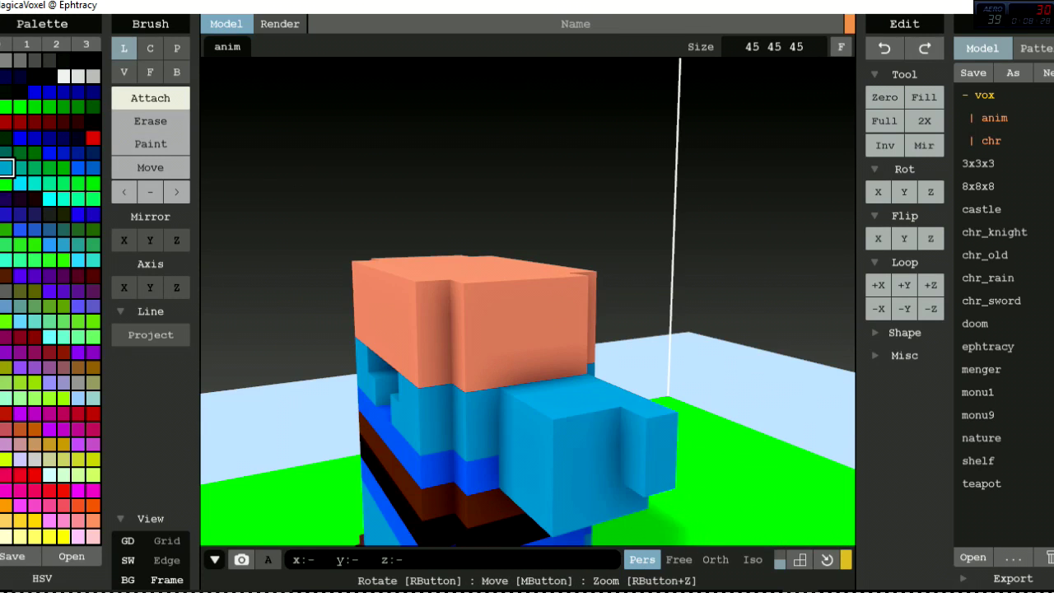
pyautogui.hotkey('ctrl', 'y')
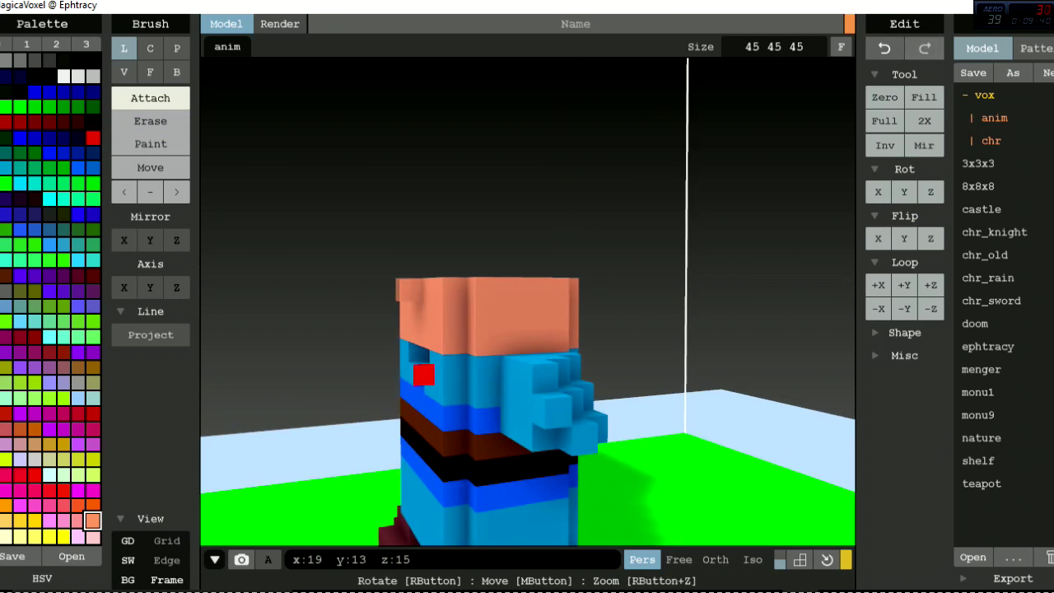
# Build a peach hand with protruding sides on the front of the stepped arm.
pyautogui.press('f')
pyautogui.hotkey('ctrl', 'y')
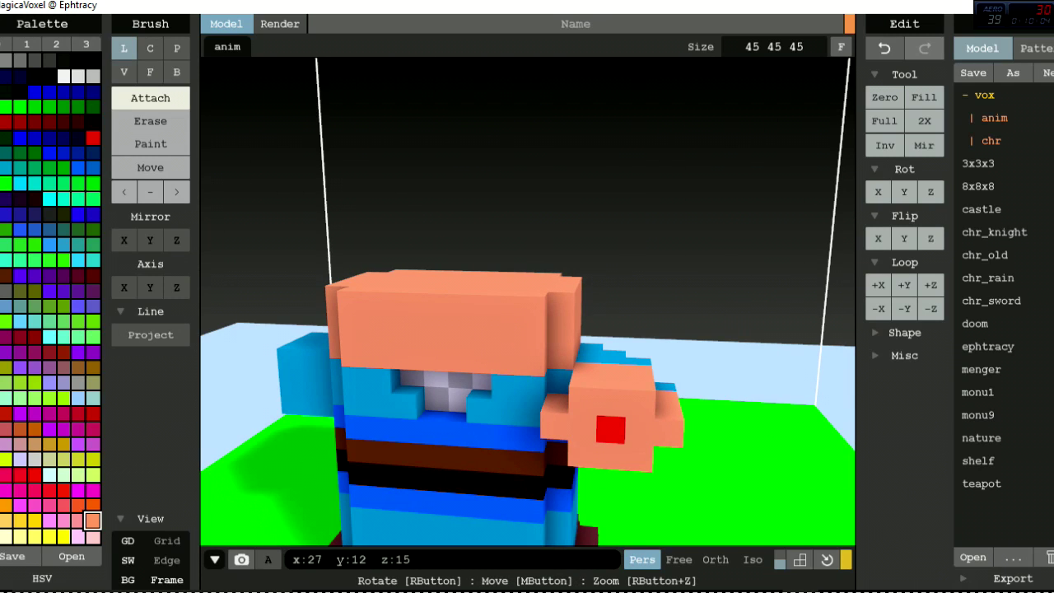
pyautogui.hotkey('ctrl', 'z')
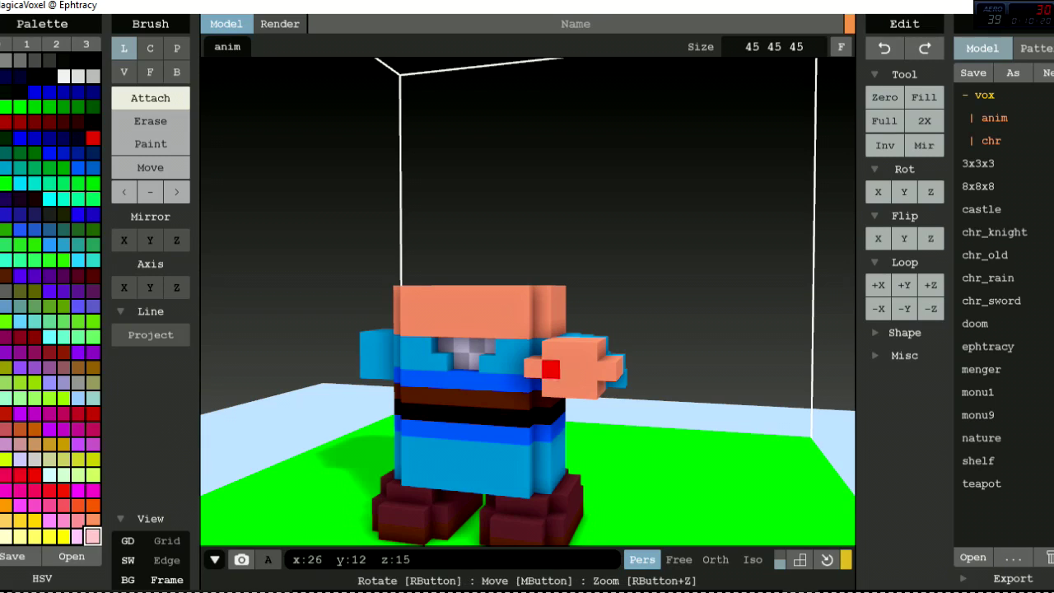
# Add a light tan block to the front of the hand and refine the peach voxels around it.
pyautogui.hotkey('ctrl', 'y')
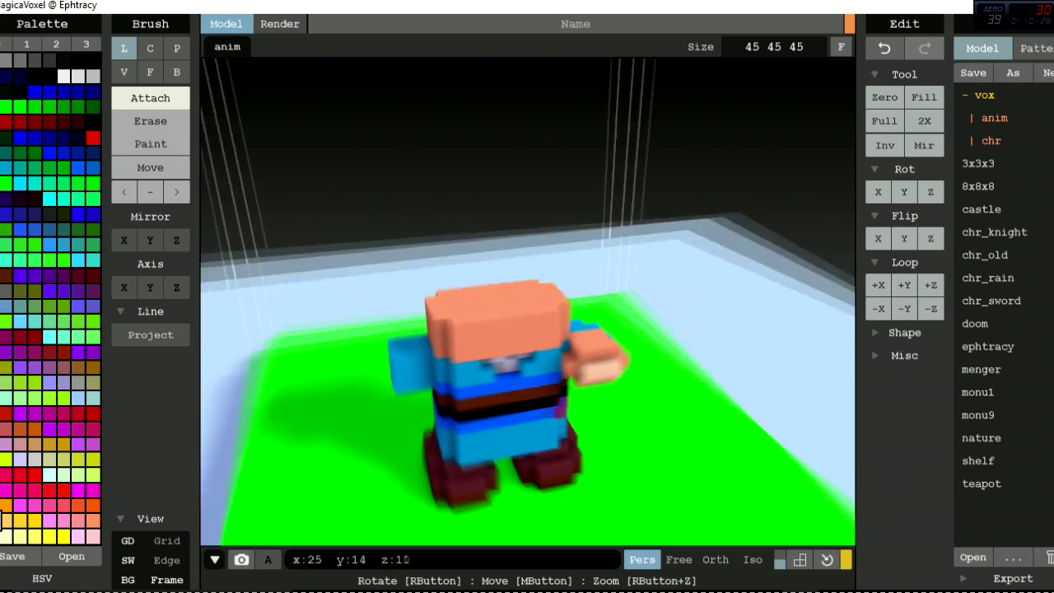
pyautogui.click(93, 520)
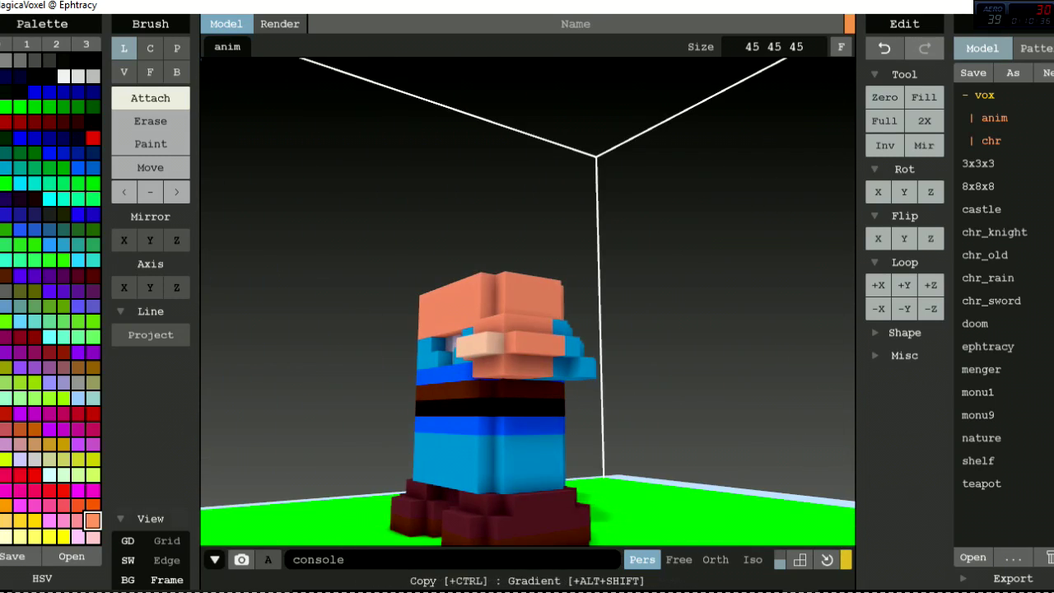
pyautogui.moveTo(527, 296); pyautogui.dragTo(527, 247, button='right')
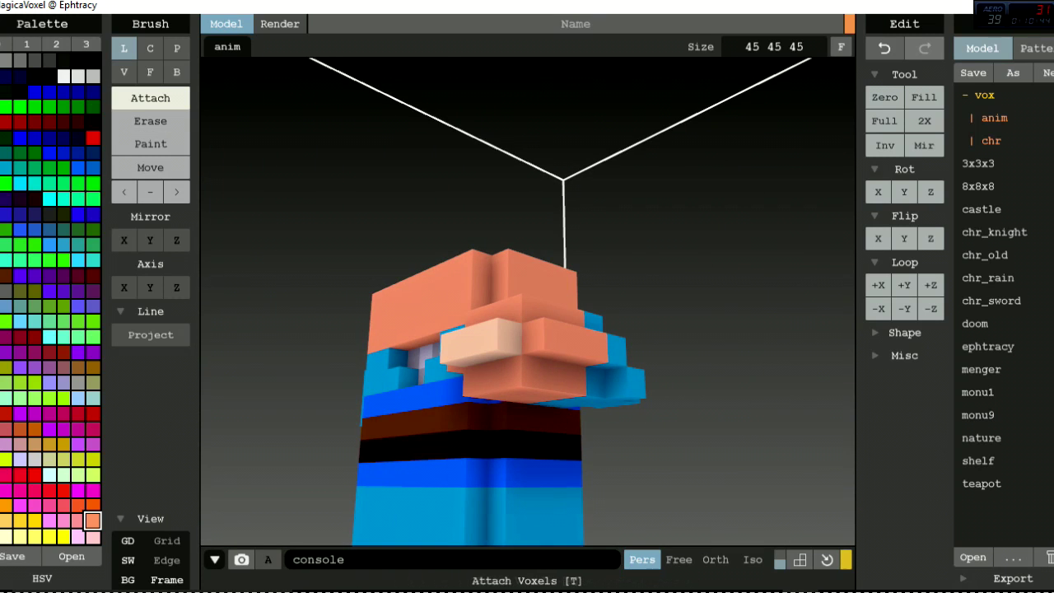
pyautogui.moveTo(527, 296); pyautogui.dragTo(461, 280, button='right')
pyautogui.moveTo(527, 297)
pyautogui.mouseDown(button='right')
pyautogui.moveTo(445, 329)
pyautogui.moveTo(445, 280)
pyautogui.moveTo(469, 272)
pyautogui.moveTo(511, 284)
pyautogui.moveTo(486, 284)
pyautogui.moveTo(543, 284)
pyautogui.moveTo(499, 318)
pyautogui.moveTo(527, 313)
pyautogui.mouseUp(button='right')
pyautogui.scroll(5, 546, 322)
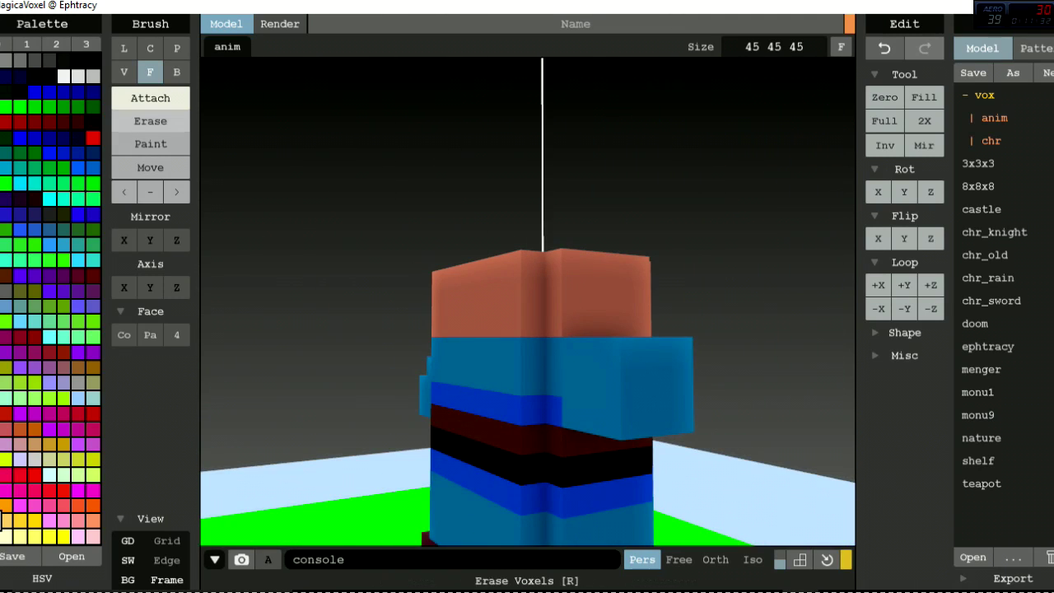
# Carve the other light blue arm into a matching stepped form by erasing voxels.
pyautogui.moveTo(577, 363)
pyautogui.mouseDown(button='right')
pyautogui.moveTo(623, 384)
pyautogui.moveTo(593, 354)
pyautogui.mouseUp(button='right')
pyautogui.click(151, 121)
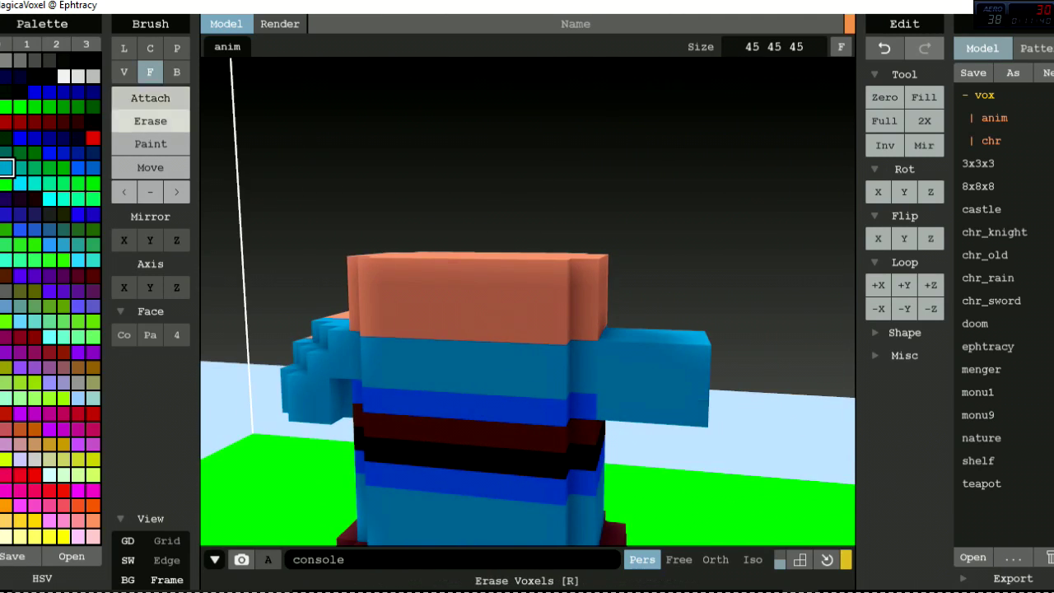
pyautogui.moveTo(526, 346); pyautogui.dragTo(628, 346, button='right')
pyautogui.moveTo(619, 393); pyautogui.dragTo(659, 387, button='right')
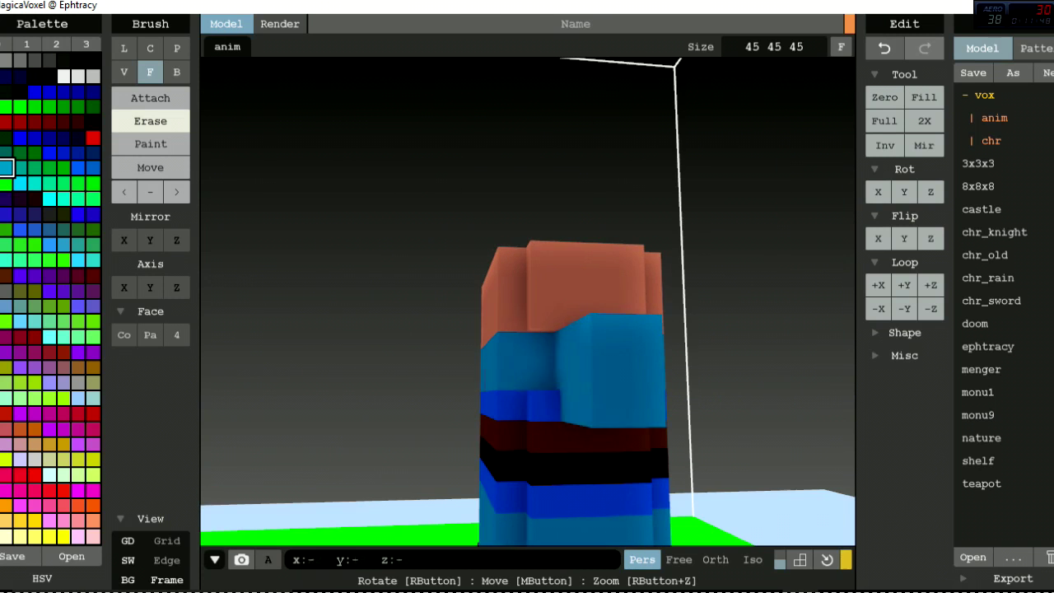
pyautogui.click(150, 121)
pyautogui.click(125, 49)
pyautogui.moveTo(527, 346)
pyautogui.mouseDown(button='right')
pyautogui.moveTo(577, 346)
pyautogui.moveTo(543, 329)
pyautogui.moveTo(576, 288)
pyautogui.moveTo(543, 321)
pyautogui.moveTo(527, 301)
pyautogui.moveTo(494, 300)
pyautogui.moveTo(473, 316)
pyautogui.moveTo(329, 323)
pyautogui.moveTo(527, 330)
pyautogui.moveTo(412, 329)
pyautogui.moveTo(428, 362)
pyautogui.moveTo(494, 321)
pyautogui.moveTo(766, 311)
pyautogui.moveTo(683, 311)
pyautogui.moveTo(700, 311)
pyautogui.mouseUp(button='right')
# Build a matching peach hand with a light tan front block on the second arm.
pyautogui.click(151, 98)
pyautogui.click(150, 71)
pyautogui.hotkey('ctrl', 'z')
pyautogui.press('f')
pyautogui.hotkey('ctrl', 'z')
pyautogui.press('ctrl')
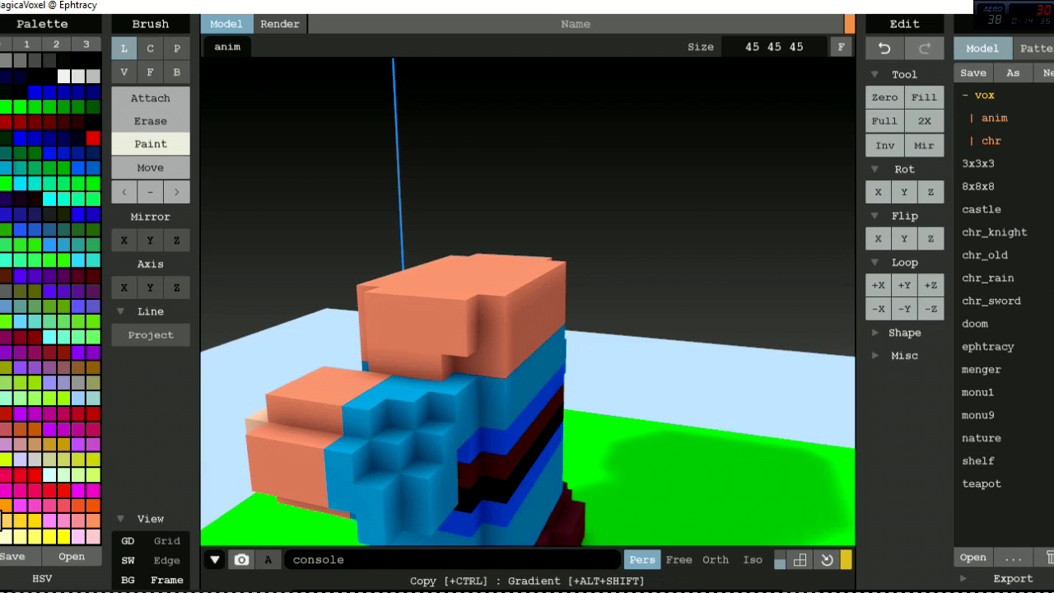
# Trim the corner and lower edge voxels of the peach head to even out both sides and build the head taller.
pyautogui.press('r')
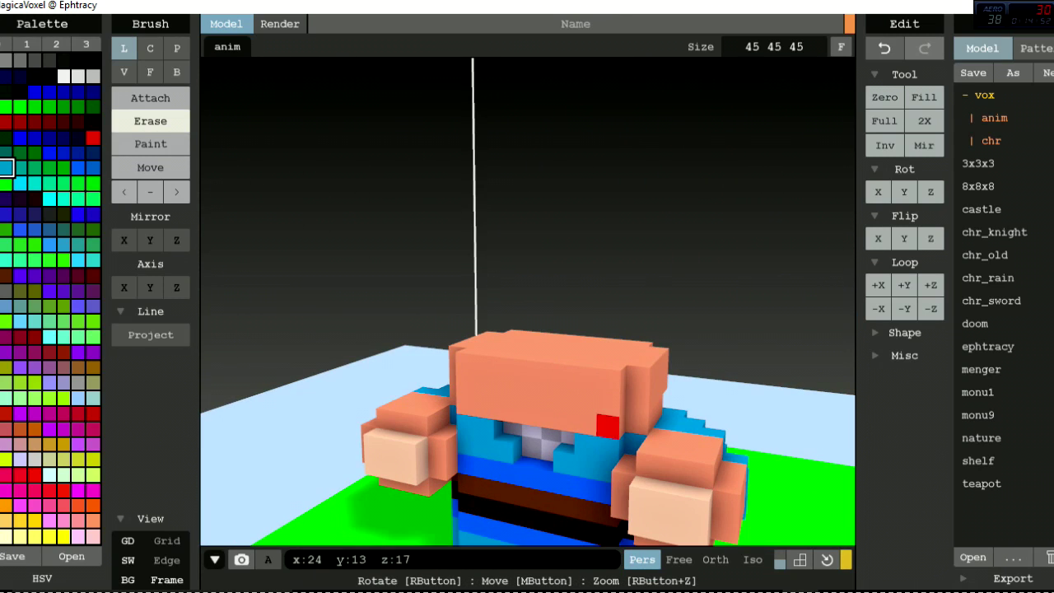
pyautogui.hotkey('ctrl', 'z')
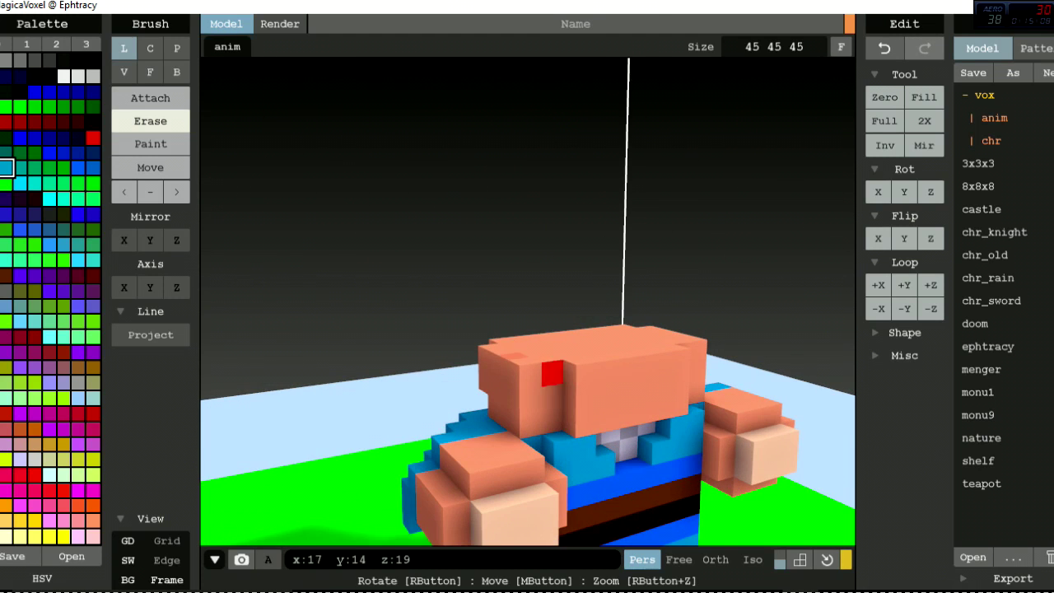
pyautogui.hotkey('ctrl', 'z')
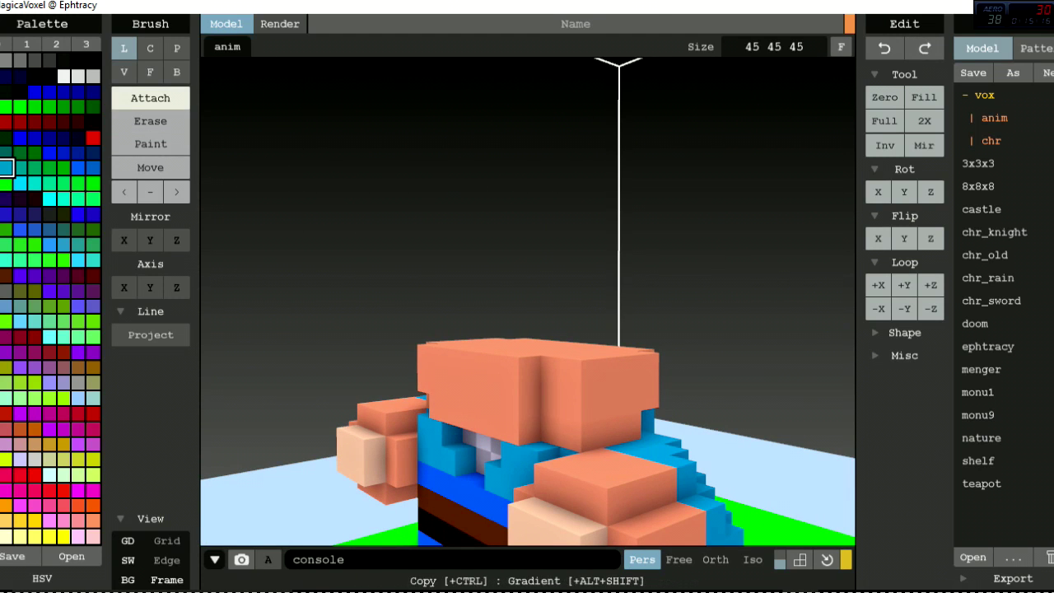
pyautogui.hotkey('ctrl', 'y')
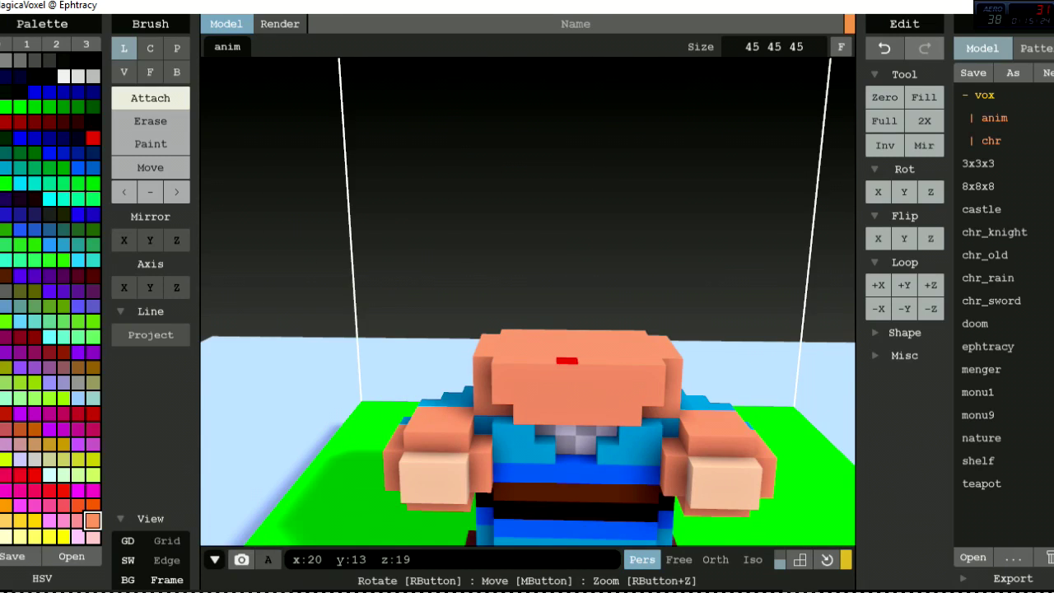
pyautogui.press('f')
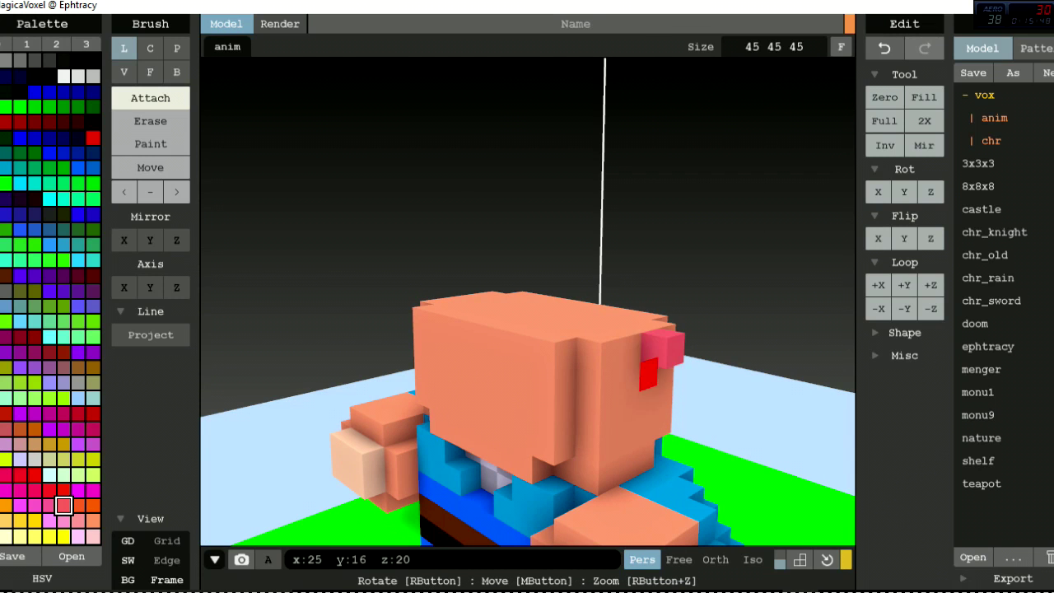
# Undo the pink voxel on the side of the head and attach a small orange ear on each side.
pyautogui.hotkey('ctrl', 'z')
pyautogui.moveTo(527, 313); pyautogui.dragTo(591, 354, button='right')
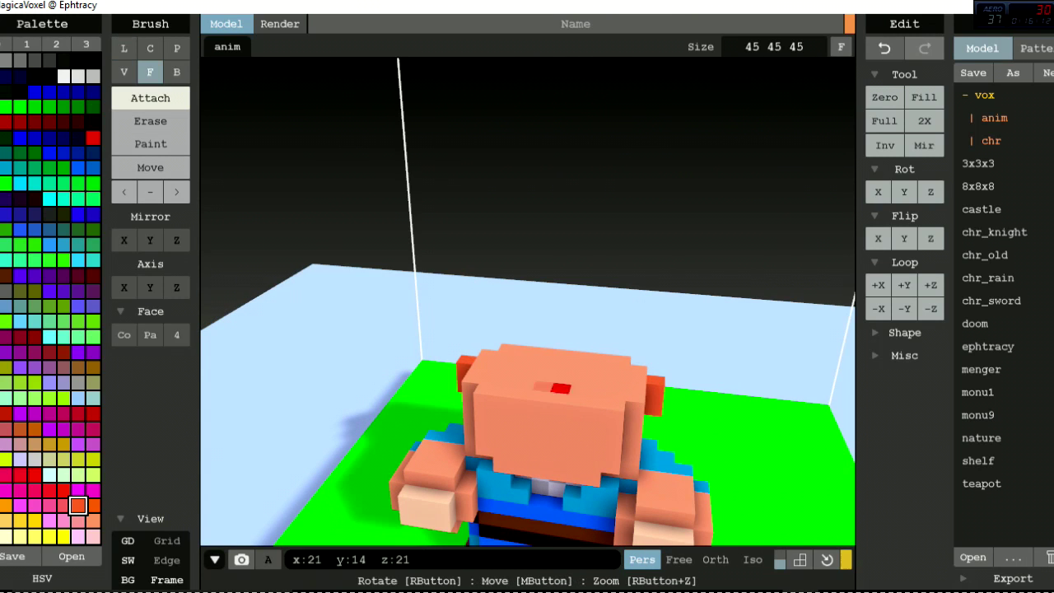
pyautogui.hotkey('ctrl', 'z')
pyautogui.moveTo(516, 369); pyautogui.dragTo(577, 329, button='right')
pyautogui.hotkey('ctrl', 'y')
pyautogui.moveTo(605, 417)
pyautogui.mouseDown(button='right')
pyautogui.moveTo(626, 457)
pyautogui.moveTo(659, 473)
pyautogui.moveTo(650, 428)
pyautogui.moveTo(592, 449)
pyautogui.mouseUp(button='right')
# Cover the top, sides and back of the head with dark maroon hair using a voxel cube brush of size 3.
pyautogui.press('l')
pyautogui.hotkey('ctrl', 'z')
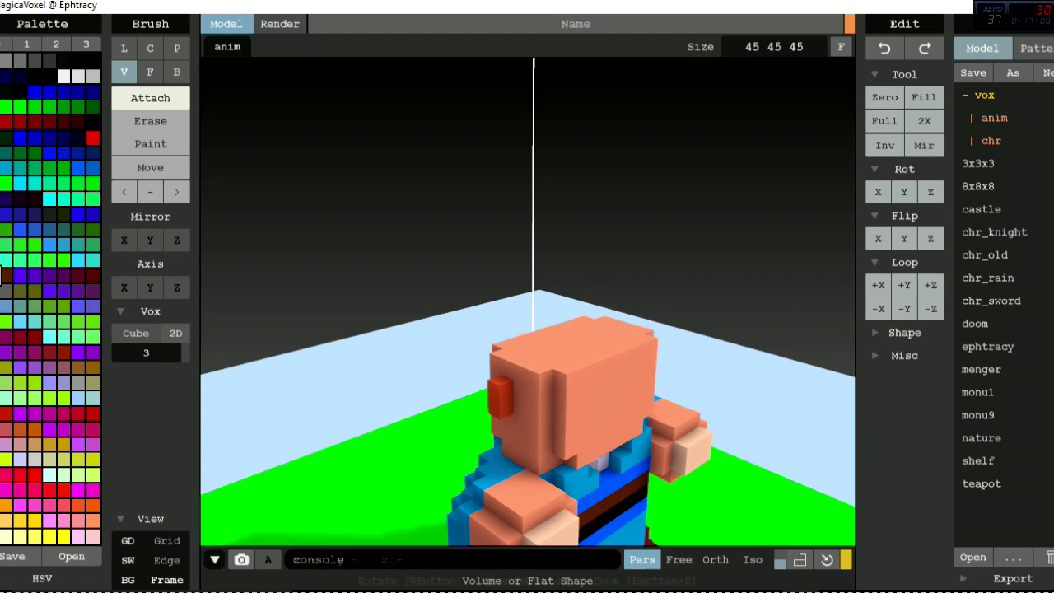
pyautogui.moveTo(593, 449); pyautogui.dragTo(9, 441, button='right')
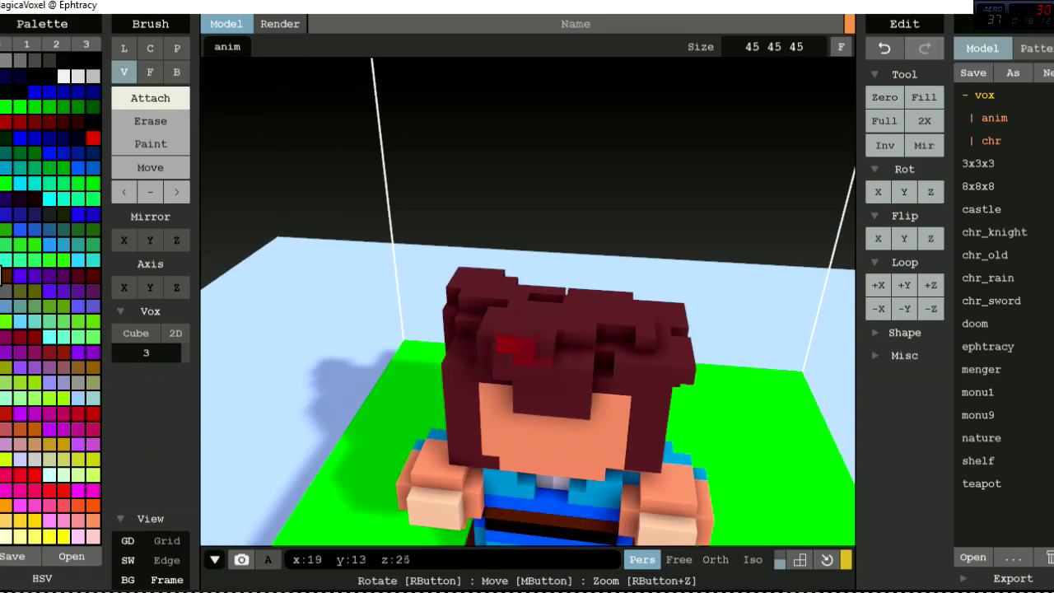
pyautogui.moveTo(527, 329)
pyautogui.mouseDown(button='right')
pyautogui.moveTo(395, 329)
pyautogui.moveTo(494, 329)
pyautogui.moveTo(445, 329)
pyautogui.mouseUp(button='right')
# Carve the maroon hair into uneven strands with the line brush and fill in its back with extra voxels.
pyautogui.press('e')
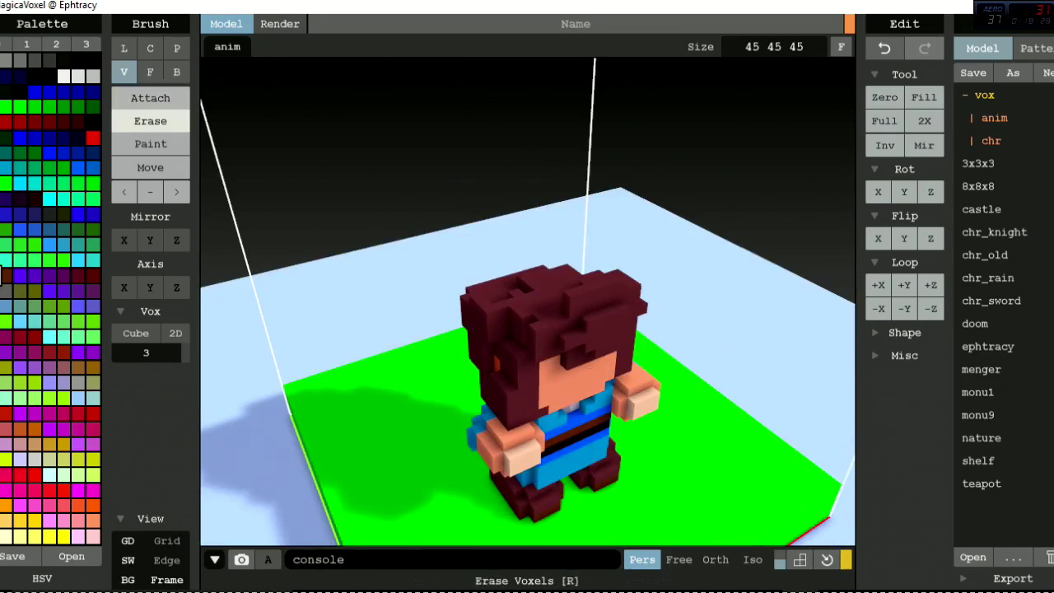
pyautogui.press('l')
pyautogui.scroll(5, 526, 329)
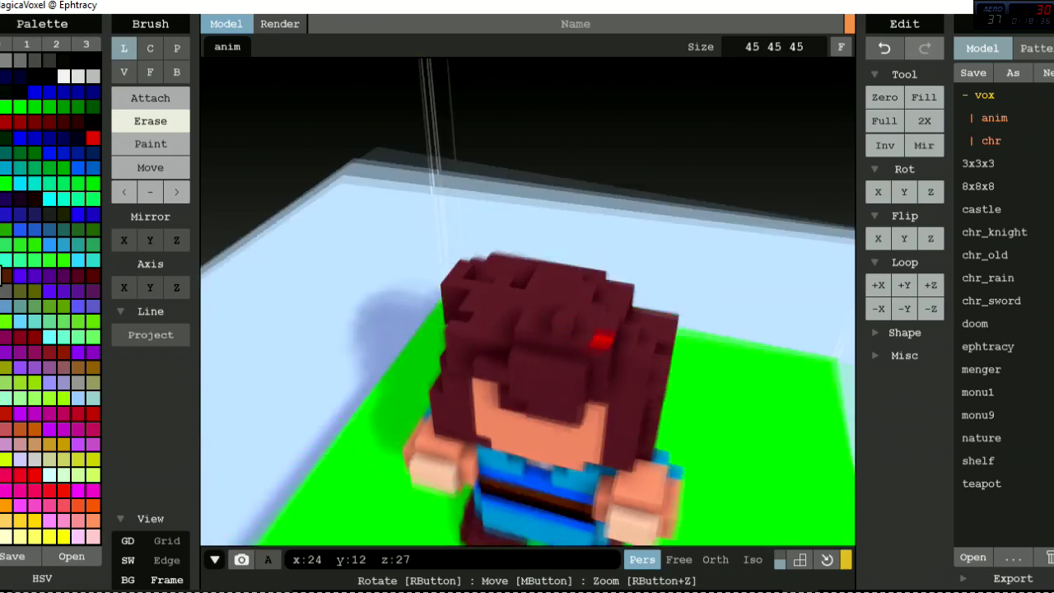
pyautogui.moveTo(527, 329); pyautogui.dragTo(231, 262, button='right')
pyautogui.hotkey('ctrl', 'z')
pyautogui.hotkey('ctrl', 'y')
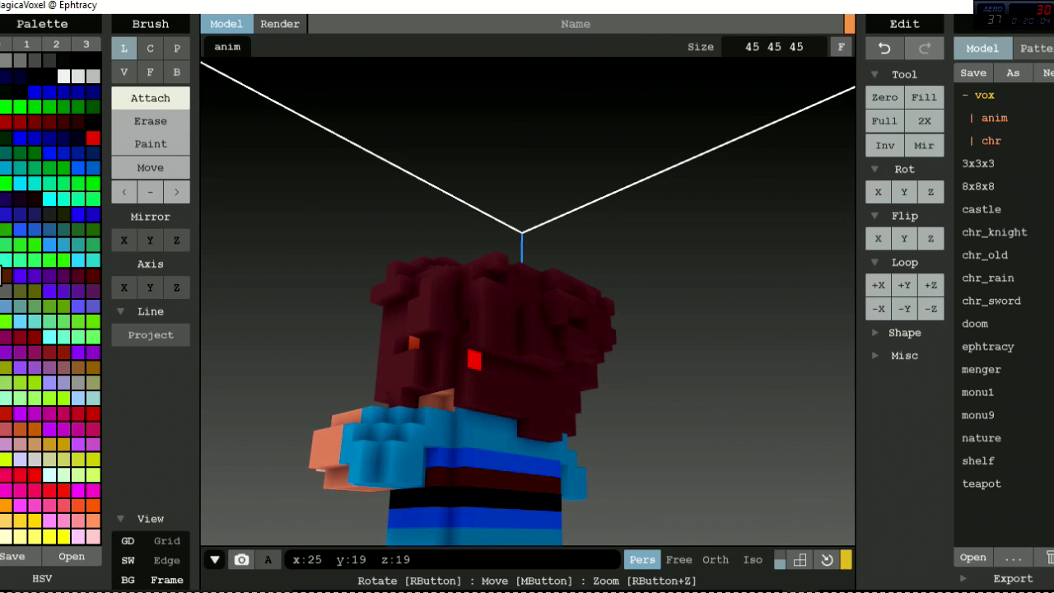
# Shape a raised fringe and top tuft in the maroon hair and clear the hair around the orange ears.
pyautogui.moveTo(230, 262); pyautogui.dragTo(344, 186, button='right')
pyautogui.press('e')
pyautogui.press('l')
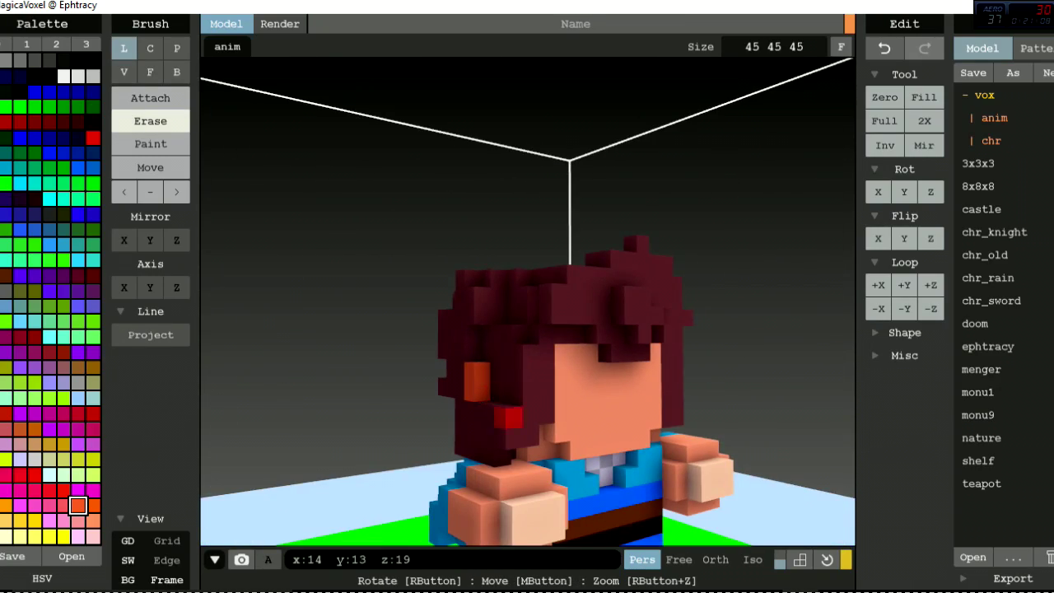
# Attach small maroon tufts along both sides of the hair to give it a ragged outline from the front.
pyautogui.scroll(-5, 526, 297)
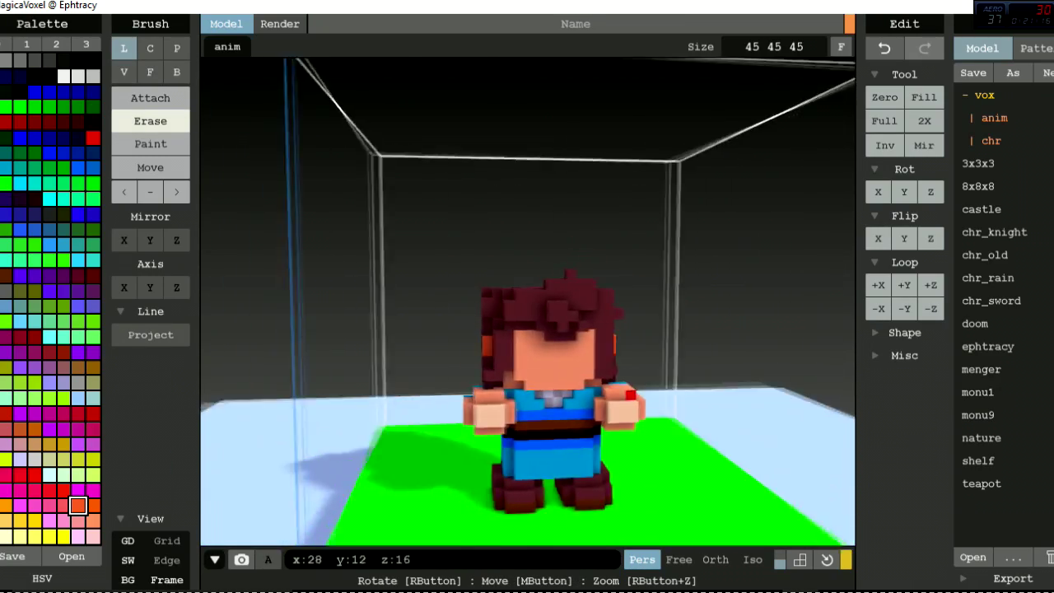
pyautogui.moveTo(527, 296)
pyautogui.mouseDown(button='right')
pyautogui.moveTo(543, 292)
pyautogui.moveTo(535, 288)
pyautogui.mouseUp(button='right')
pyautogui.scroll(5, 527, 297)
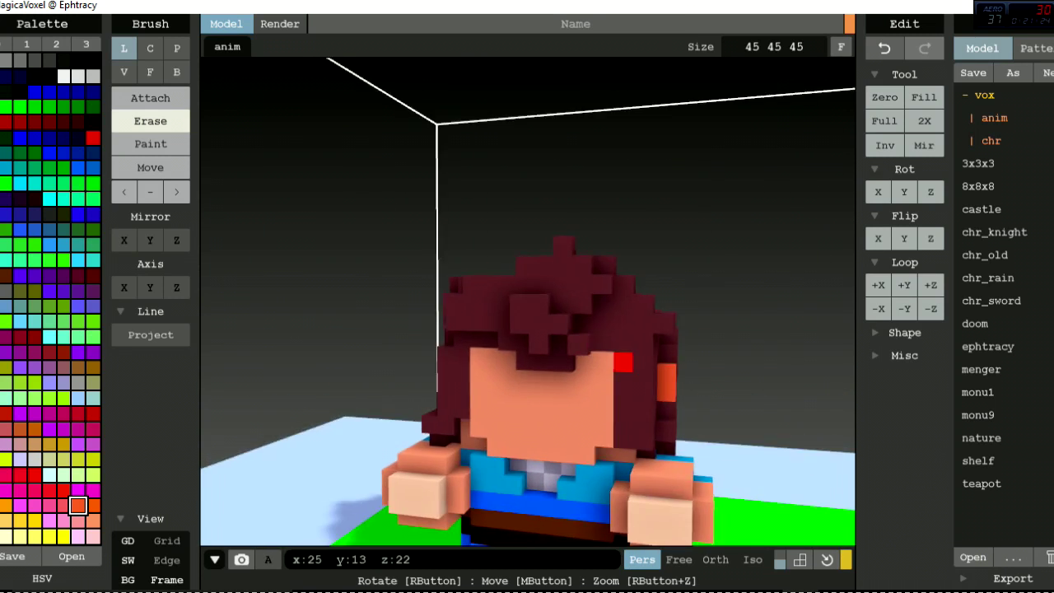
pyautogui.moveTo(461, 407); pyautogui.dragTo(421, 405, button='right')
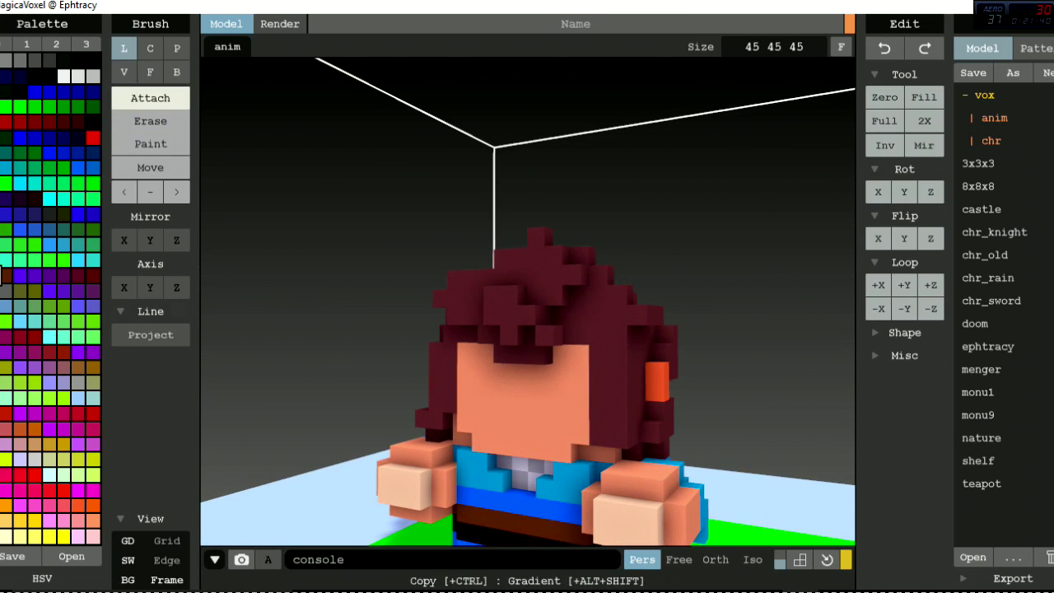
pyautogui.scroll(-4, 527, 296)
pyautogui.click(150, 120)
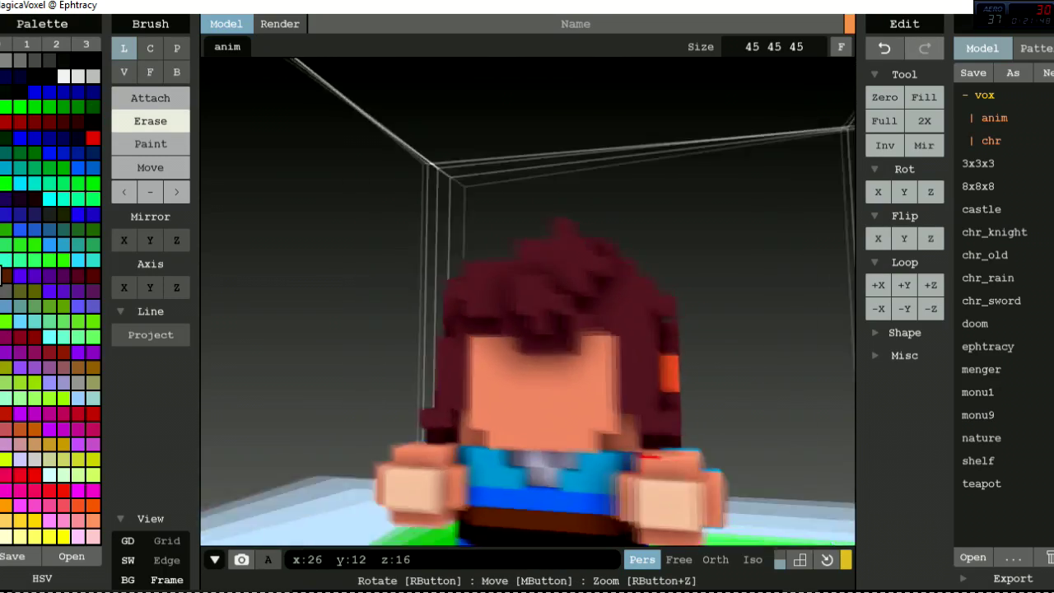
# Sculpt the back of the maroon hair into stepped layers by erasing and refining voxels.
pyautogui.moveTo(527, 346)
pyautogui.mouseDown(button='right')
pyautogui.moveTo(543, 329)
pyautogui.moveTo(852, 329)
pyautogui.moveTo(819, 330)
pyautogui.moveTo(782, 354)
pyautogui.moveTo(750, 339)
pyautogui.mouseUp(button='right')
pyautogui.scroll(2, 527, 330)
pyautogui.scroll(3, 527, 329)
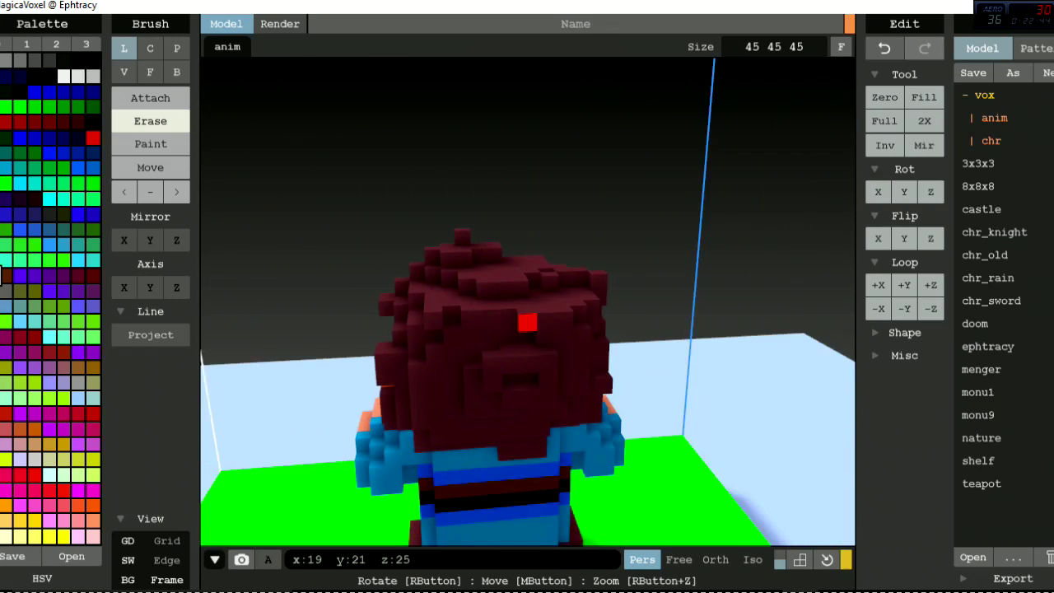
pyautogui.moveTo(560, 317)
pyautogui.mouseDown(button='right')
pyautogui.moveTo(544, 330)
pyautogui.moveTo(558, 354)
pyautogui.moveTo(502, 337)
pyautogui.moveTo(531, 326)
pyautogui.moveTo(511, 337)
pyautogui.moveTo(510, 354)
pyautogui.moveTo(477, 371)
pyautogui.moveTo(494, 338)
pyautogui.moveTo(503, 354)
pyautogui.moveTo(453, 360)
pyautogui.moveTo(499, 354)
pyautogui.mouseUp(button='right')
pyautogui.press('ctrl')
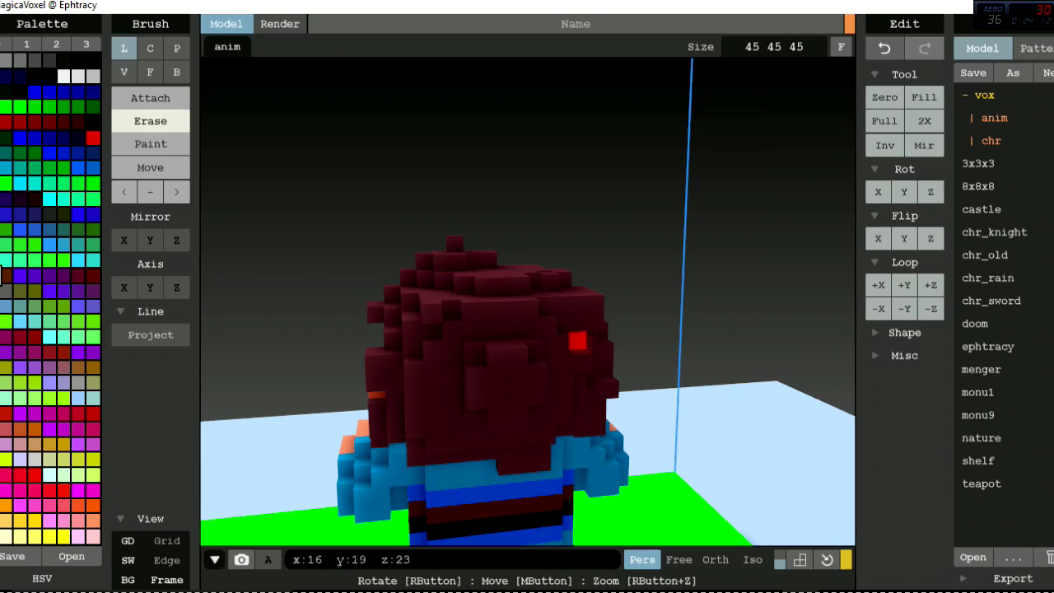
pyautogui.moveTo(498, 354)
pyautogui.mouseDown(button='right')
pyautogui.moveTo(485, 355)
pyautogui.moveTo(486, 323)
pyautogui.moveTo(486, 363)
pyautogui.moveTo(560, 362)
pyautogui.moveTo(527, 362)
pyautogui.moveTo(568, 349)
pyautogui.moveTo(527, 357)
pyautogui.moveTo(511, 321)
pyautogui.moveTo(362, 339)
pyautogui.mouseUp(button='right')
# Paint two white eyes with bright green pupils on the front of the peach face.
pyautogui.press('ctrl')
pyautogui.click(522, 339)
pyautogui.scroll(3, 527, 330)
pyautogui.click(150, 144)
pyautogui.scroll(-3, 494, 368)
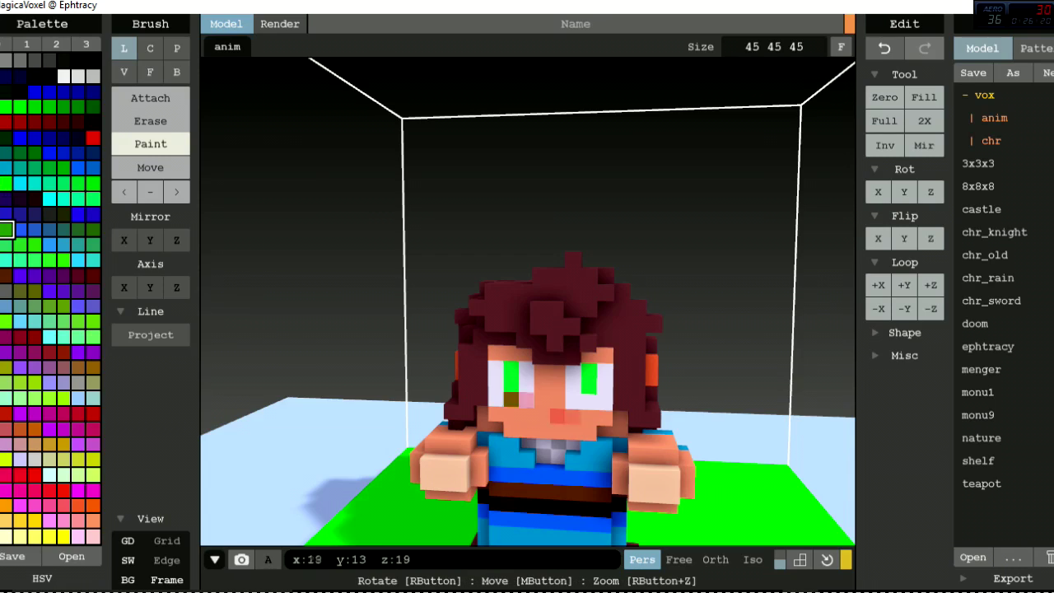
# Paint the lower part of both pupils dark green and add an orange cheek strip beneath each eye.
pyautogui.scroll(-5, 527, 297)
pyautogui.scroll(4, 527, 296)
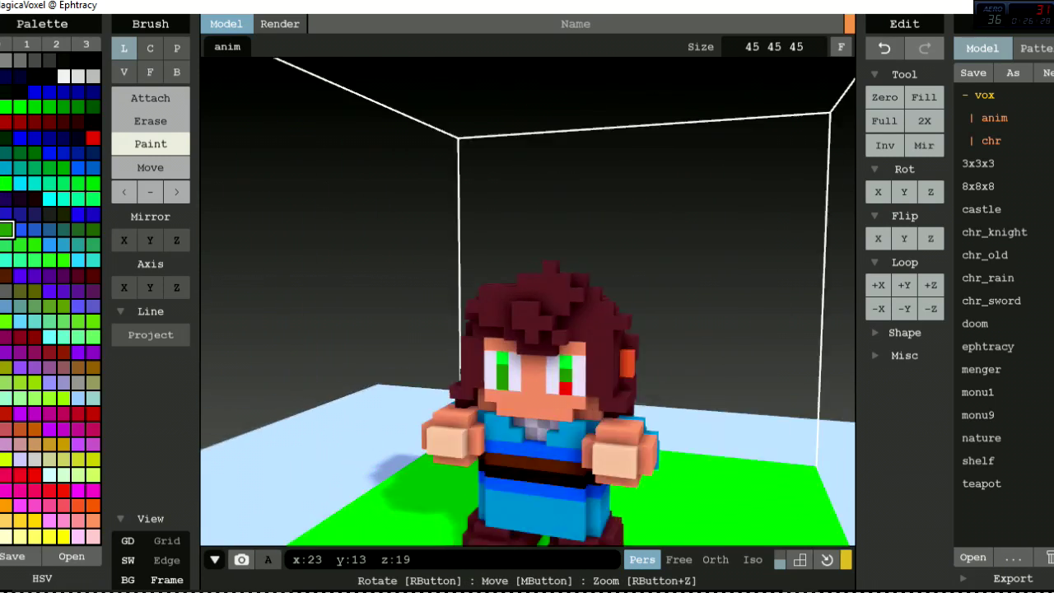
pyautogui.scroll(2, 527, 296)
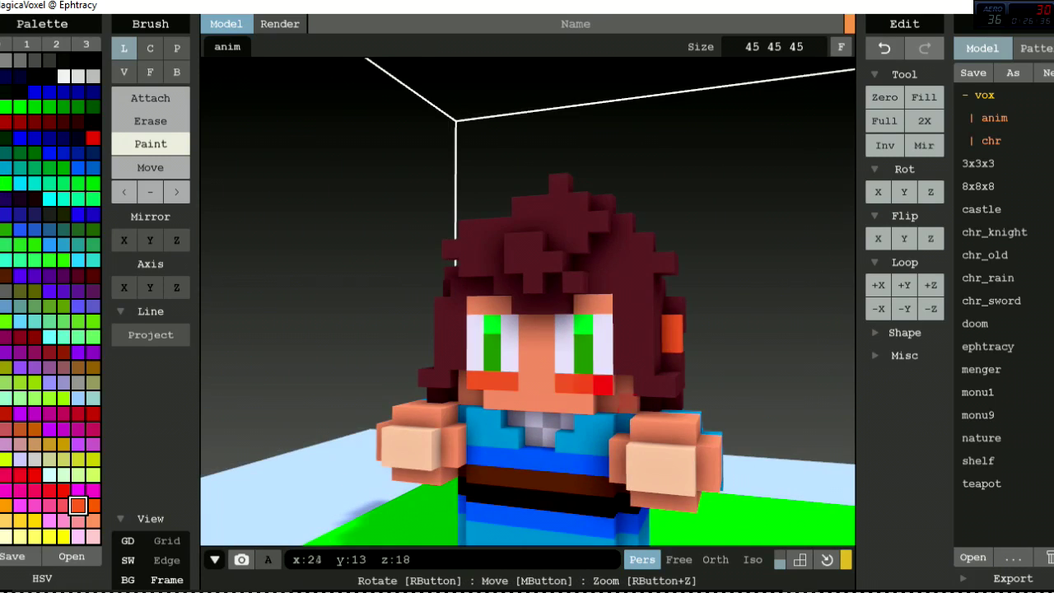
pyautogui.scroll(-3, 527, 296)
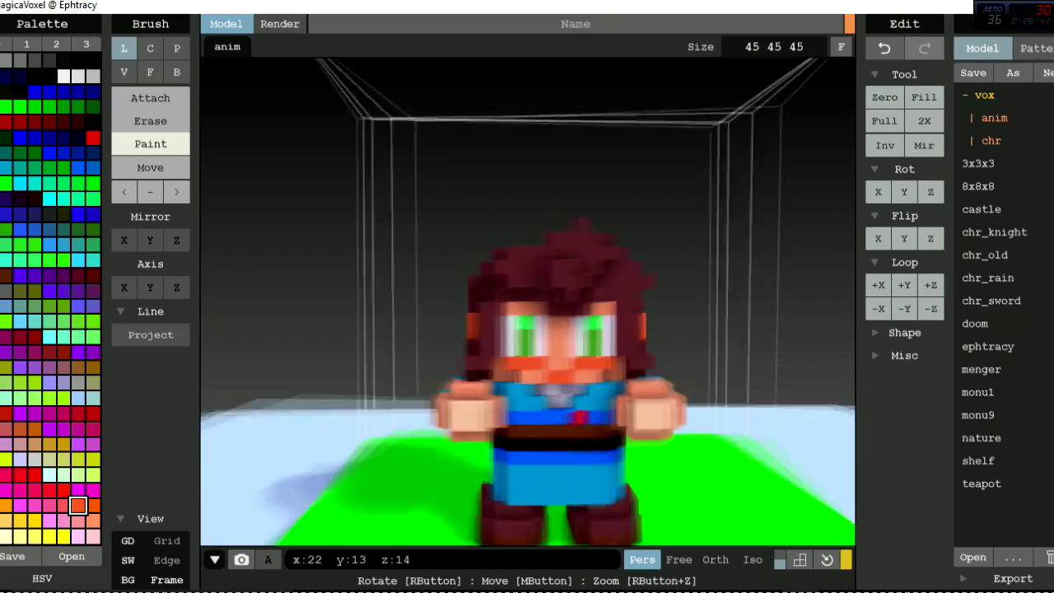
pyautogui.hotkey('ctrl', 'z')
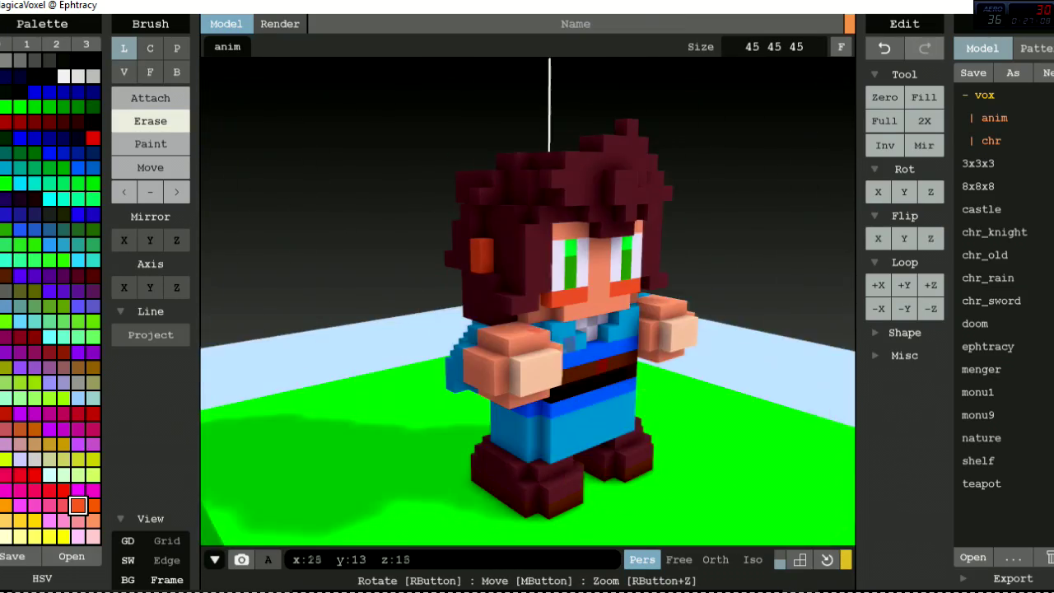
pyautogui.hotkey('ctrl', 'y')
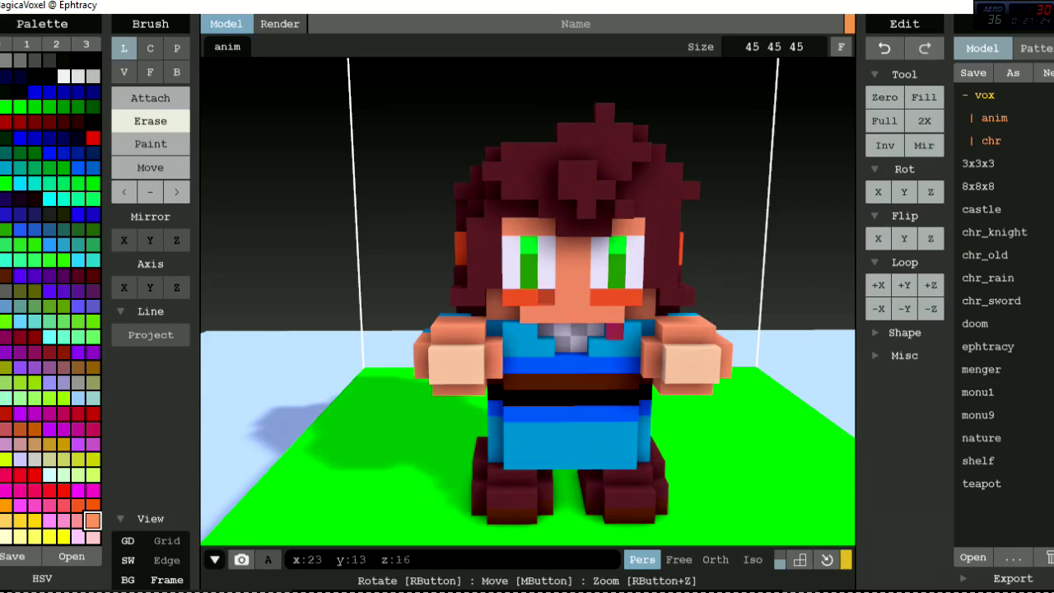
# Attach a protruding white and dark grey buckle block to the front centre of the belt.
pyautogui.scroll(-3, 527, 302)
pyautogui.moveTo(527, 329); pyautogui.dragTo(560, 336, button='right')
pyautogui.scroll(3, 527, 330)
pyautogui.scroll(3, 527, 330)
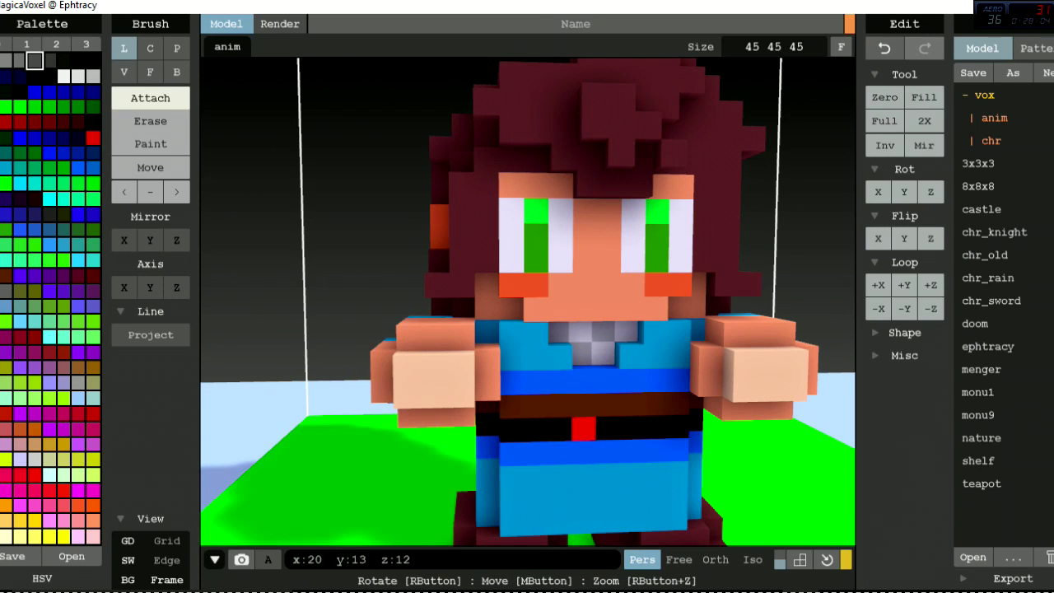
pyautogui.moveTo(560, 336); pyautogui.dragTo(658, 336, button='right')
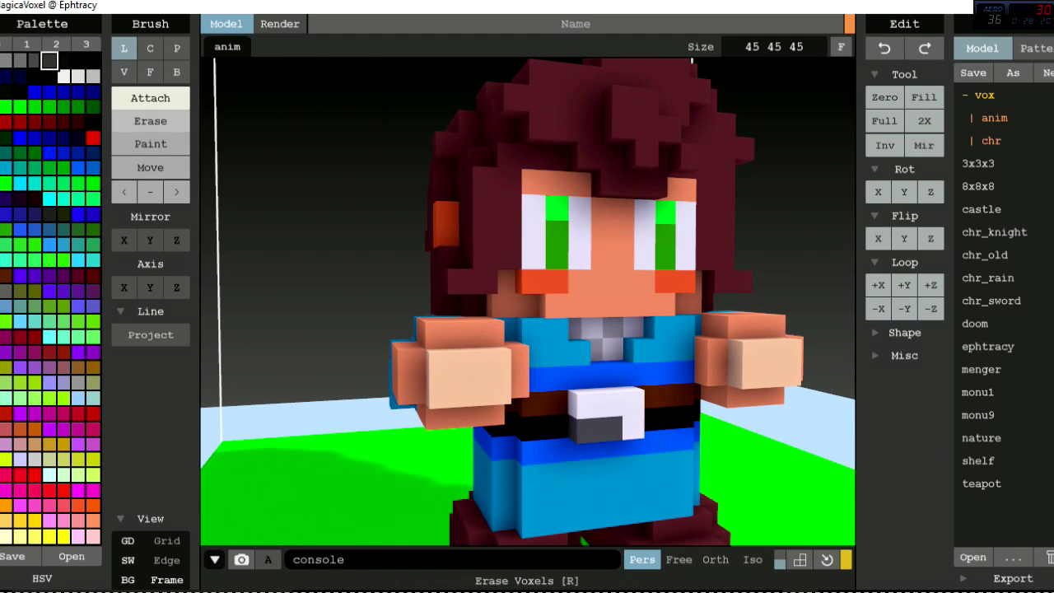
# Paint the belt buckle's front into a checkered pattern of white and grey voxels.
pyautogui.click(150, 143)
pyautogui.click(576, 403)
pyautogui.moveTo(576, 403)
pyautogui.mouseDown(button='right')
pyautogui.moveTo(609, 403)
pyautogui.moveTo(606, 430)
pyautogui.moveTo(704, 430)
pyautogui.moveTo(705, 405)
pyautogui.moveTo(704, 438)
pyautogui.moveTo(697, 430)
pyautogui.mouseUp(button='right')
pyautogui.click(573, 430)
pyautogui.scroll(-5, 639, 430)
pyautogui.scroll(5, 527, 297)
# Erase the lower middle voxels of the blue body to open a gap between the two legs.
pyautogui.click(150, 121)
pyautogui.click(492, 387)
pyautogui.moveTo(492, 387)
pyautogui.mouseDown(button='right')
pyautogui.moveTo(509, 379)
pyautogui.moveTo(486, 403)
pyautogui.moveTo(659, 387)
pyautogui.moveTo(671, 407)
pyautogui.mouseUp(button='right')
pyautogui.scroll(-5, 552, 394)
pyautogui.scroll(6, 527, 296)
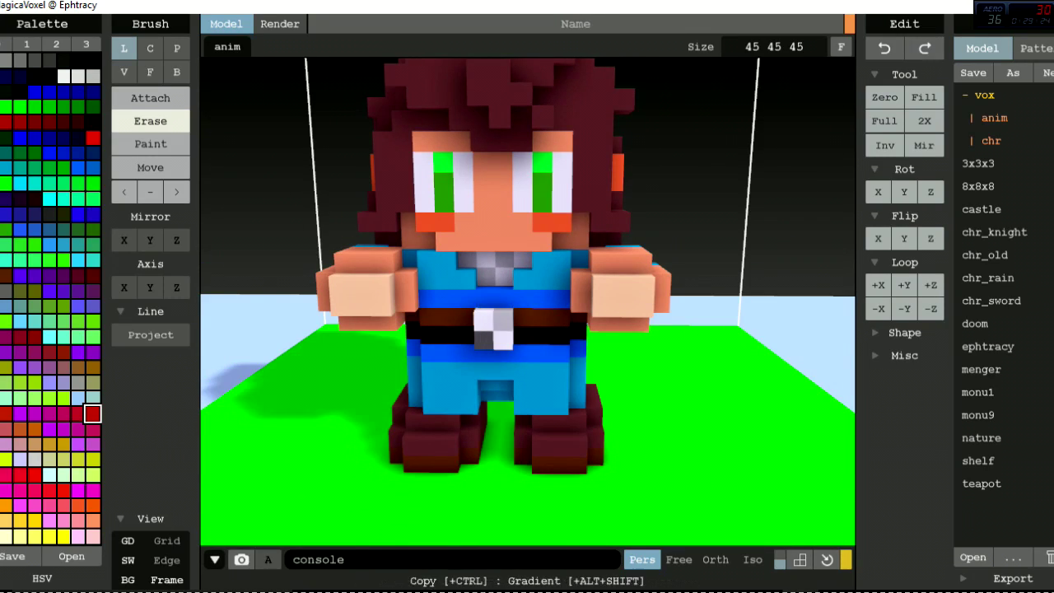
# Paint the light blue upper body, shoulders and sleeves red.
pyautogui.click(150, 143)
pyautogui.moveTo(494, 329); pyautogui.dragTo(560, 330, button='right')
pyautogui.press('x')
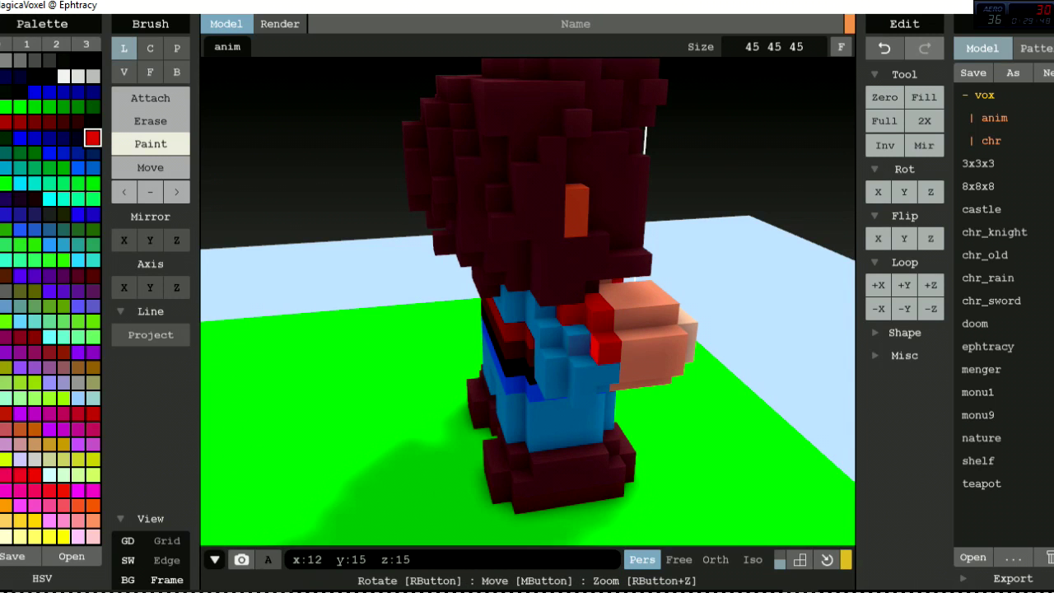
pyautogui.moveTo(645, 140); pyautogui.dragTo(266, 65, button='right')
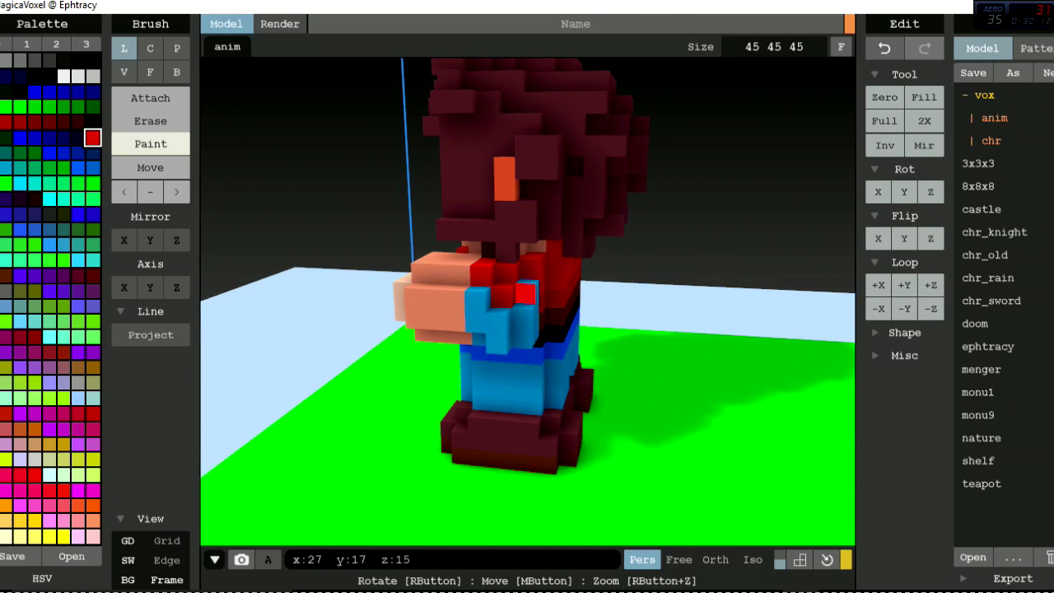